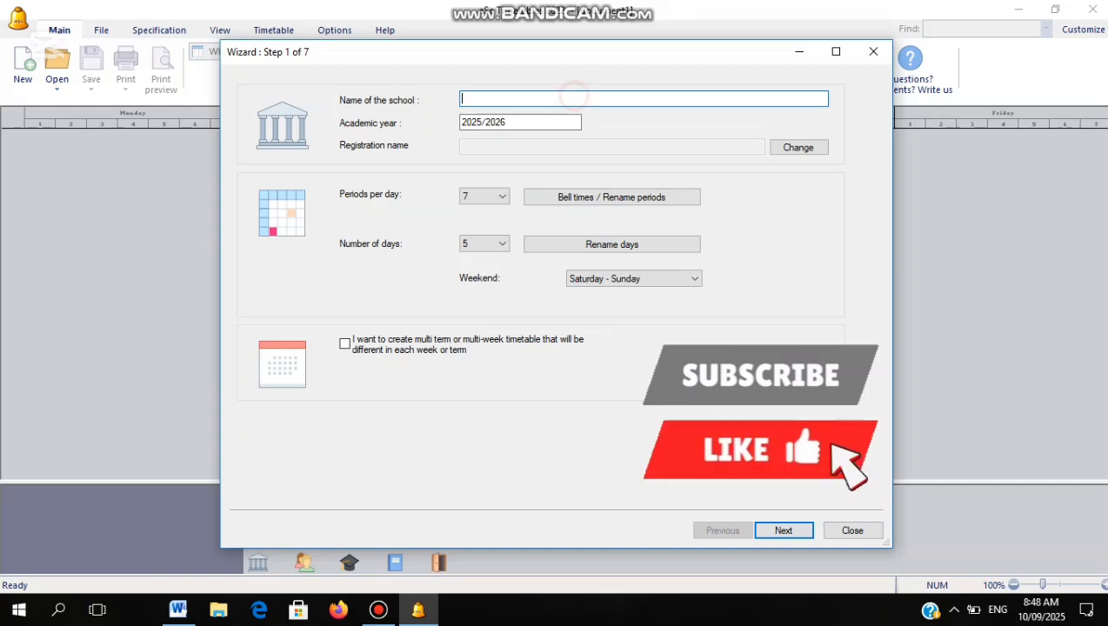
# Enter ST.CLARE'S GIRLSHIGH SCHOOL as the school name
pyautogui.write('ST')
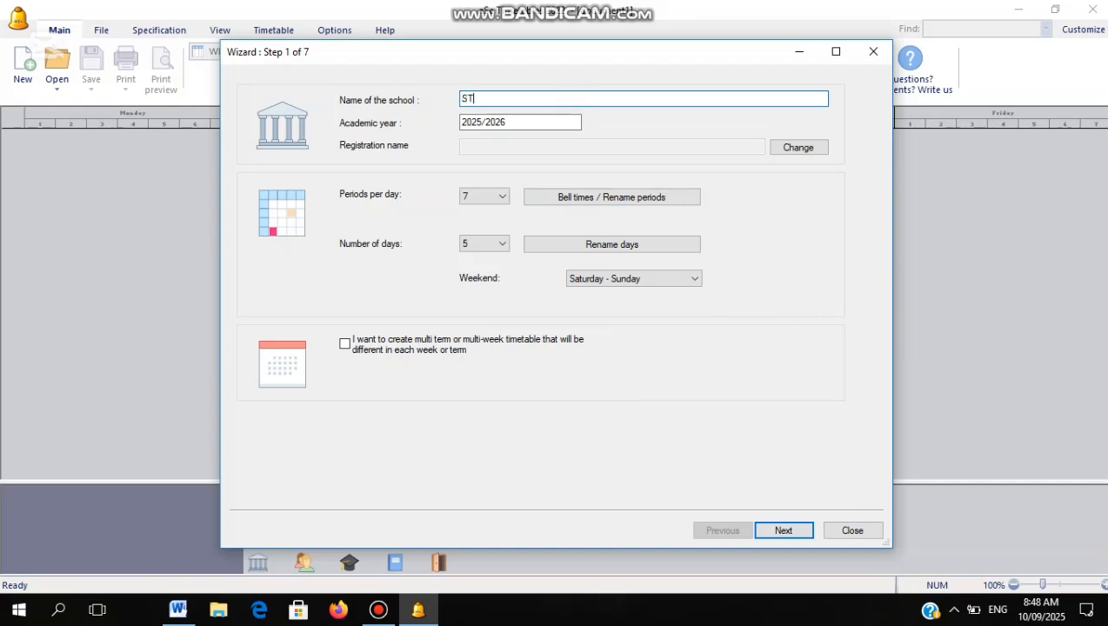
pyautogui.write(".CLARE'S GIRLSHIGH SCHOOL")
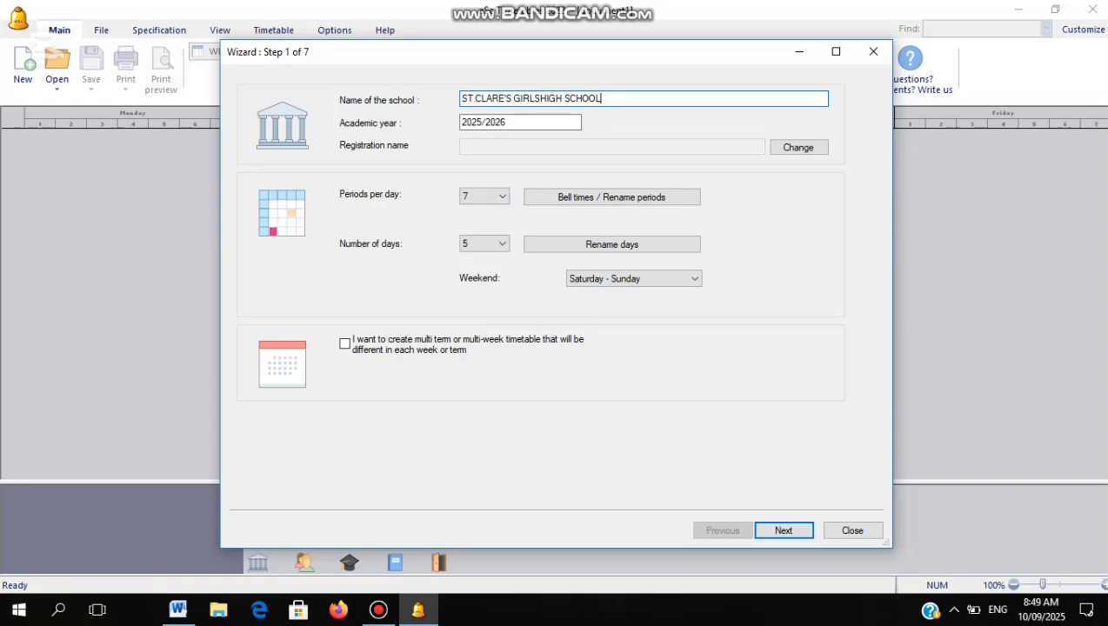
pyautogui.click(493, 197)
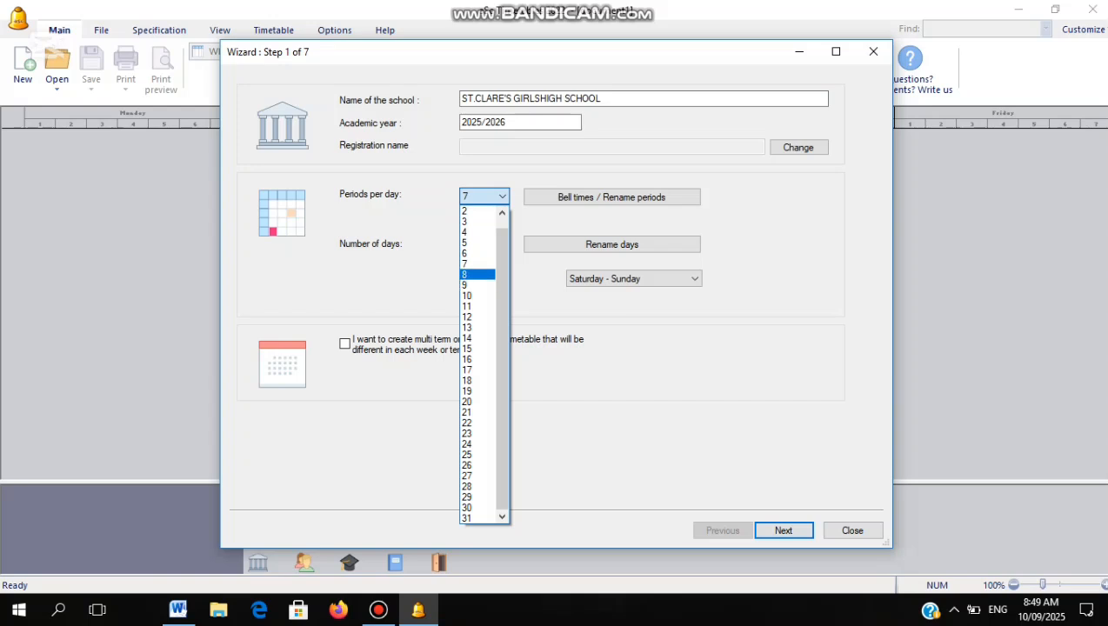
# Change periods per day to 8, confirm the change, and bring up the period bell times
pyautogui.click(476, 274)
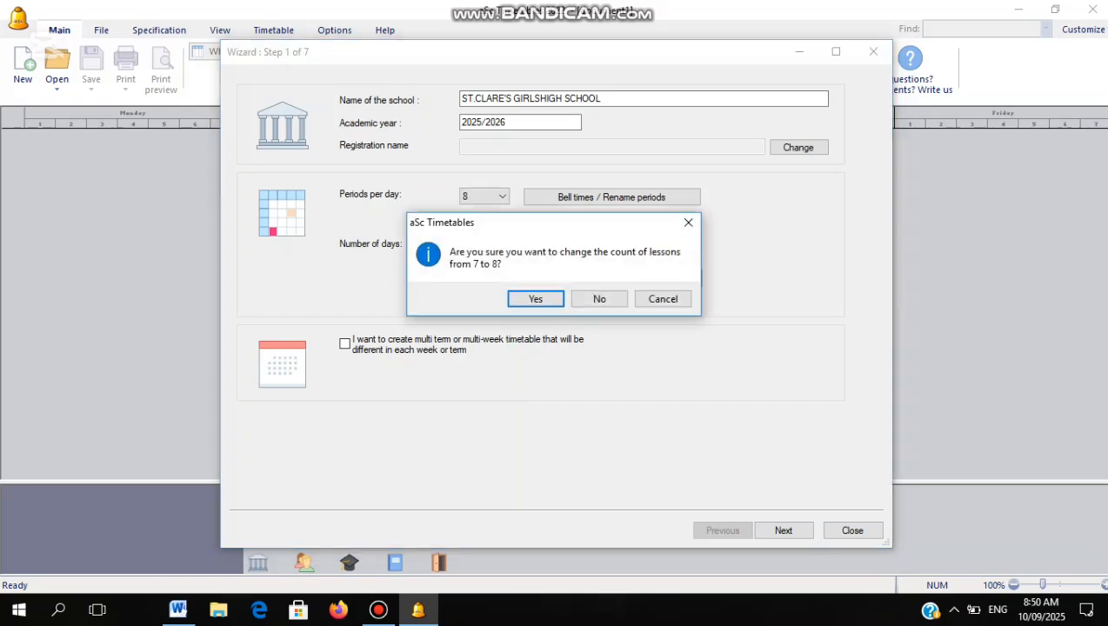
pyautogui.click(534, 298)
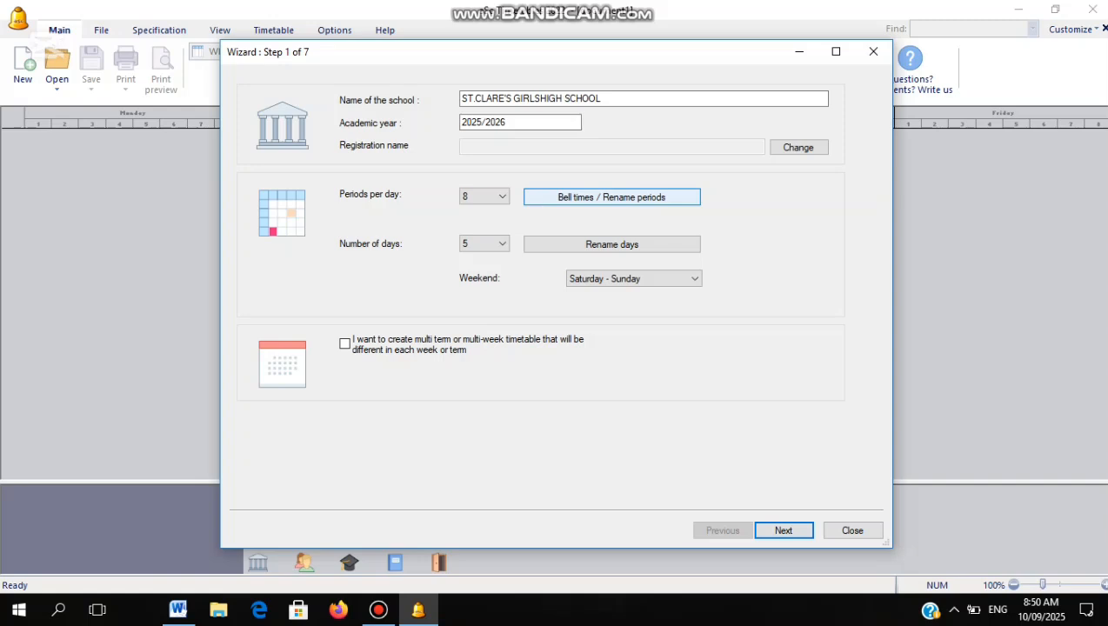
pyautogui.click(580, 198)
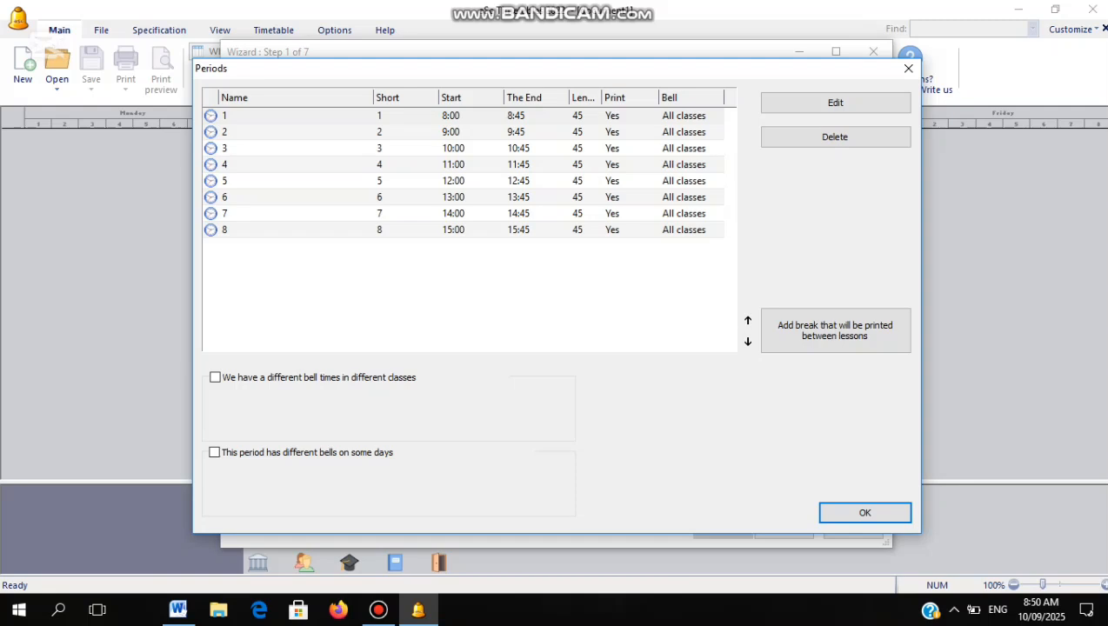
# Set period 1's start time to 8:10
pyautogui.click(451, 116)
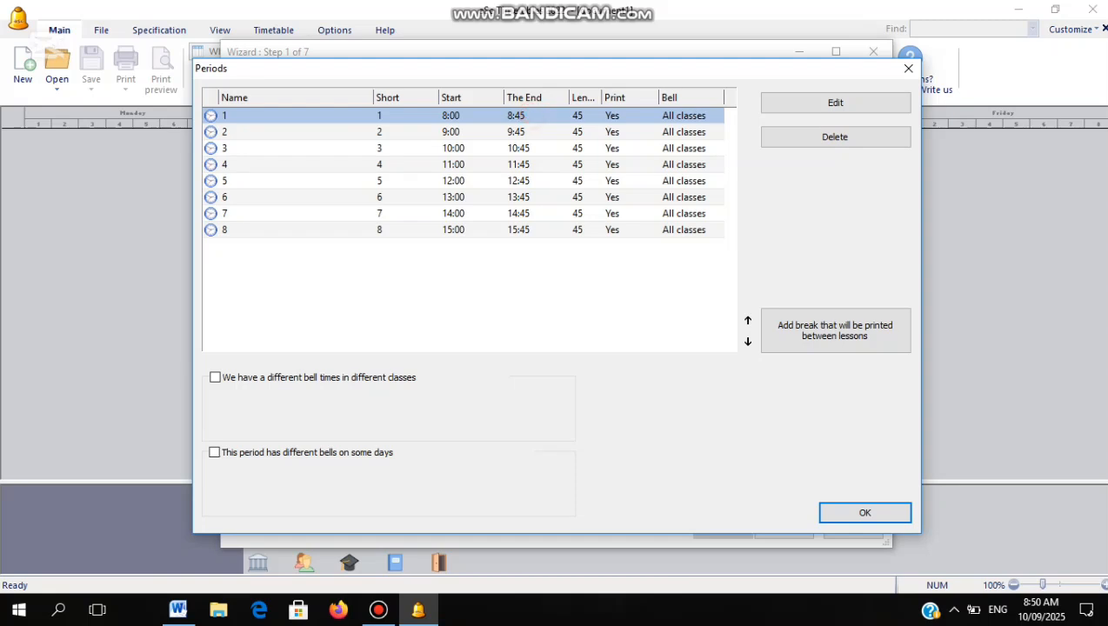
pyautogui.doubleClick(527, 113)
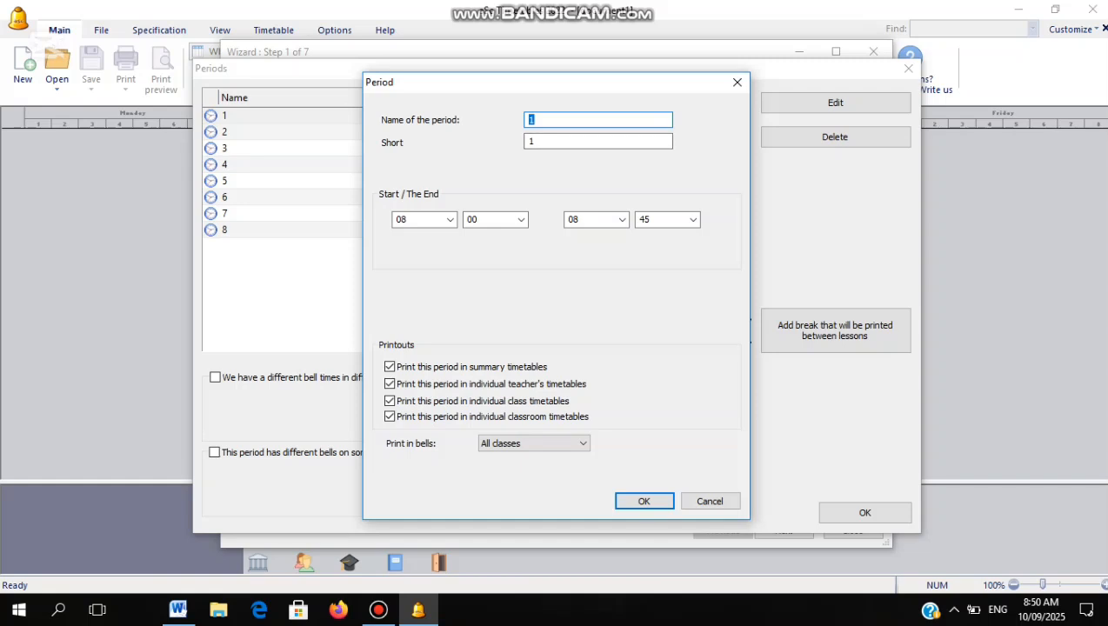
pyautogui.click(533, 120)
pyautogui.click(448, 219)
pyautogui.click(448, 220)
pyautogui.click(449, 219)
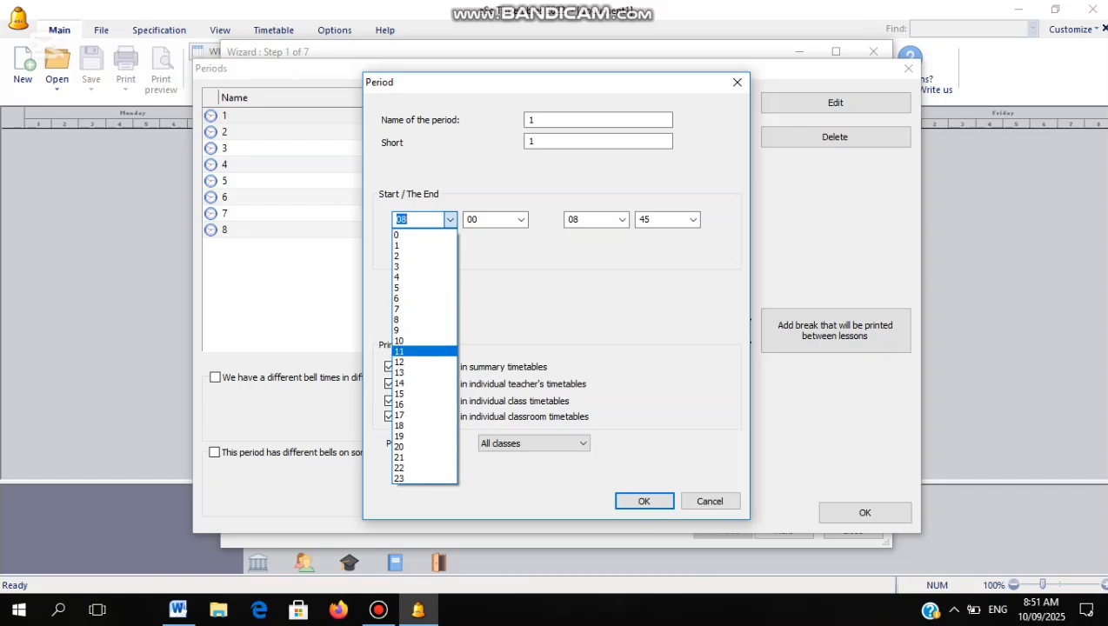
pyautogui.click(511, 286)
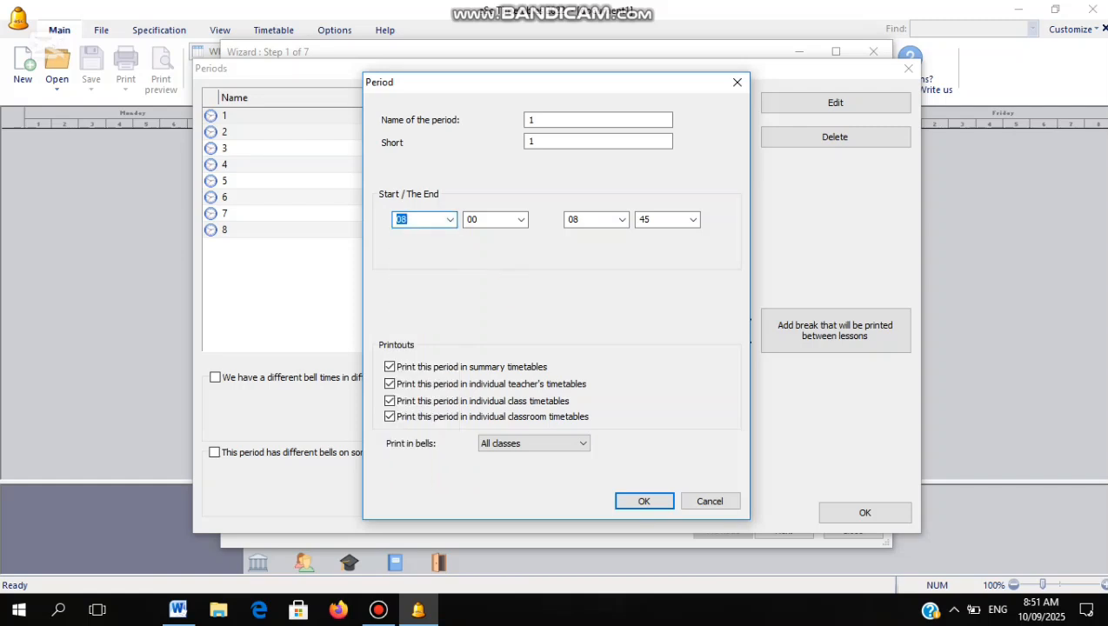
pyautogui.click(520, 220)
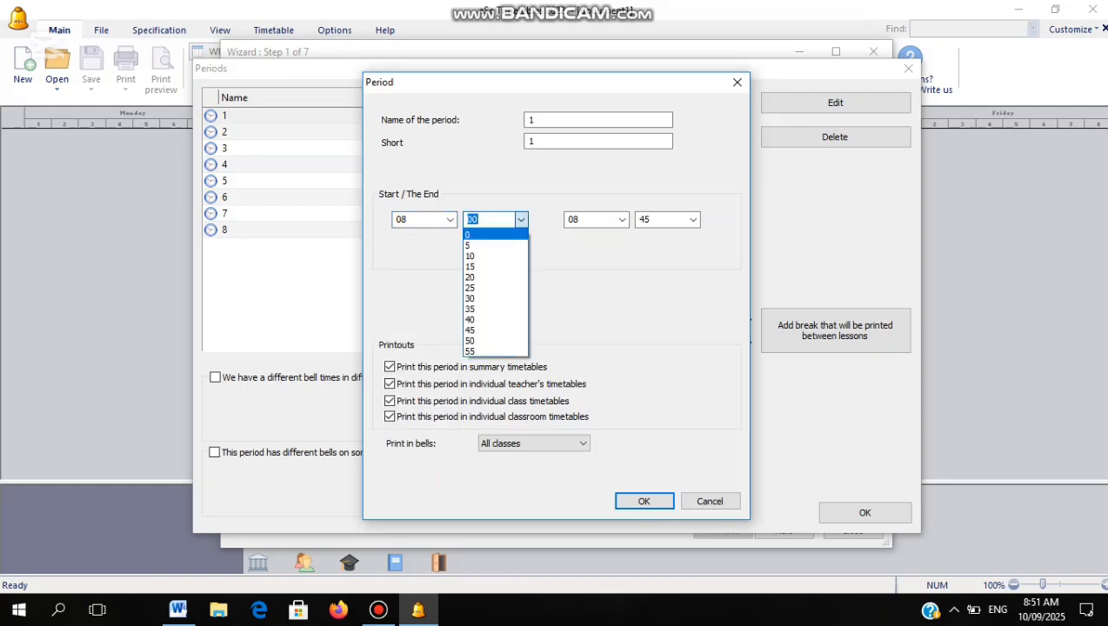
pyautogui.click(474, 255)
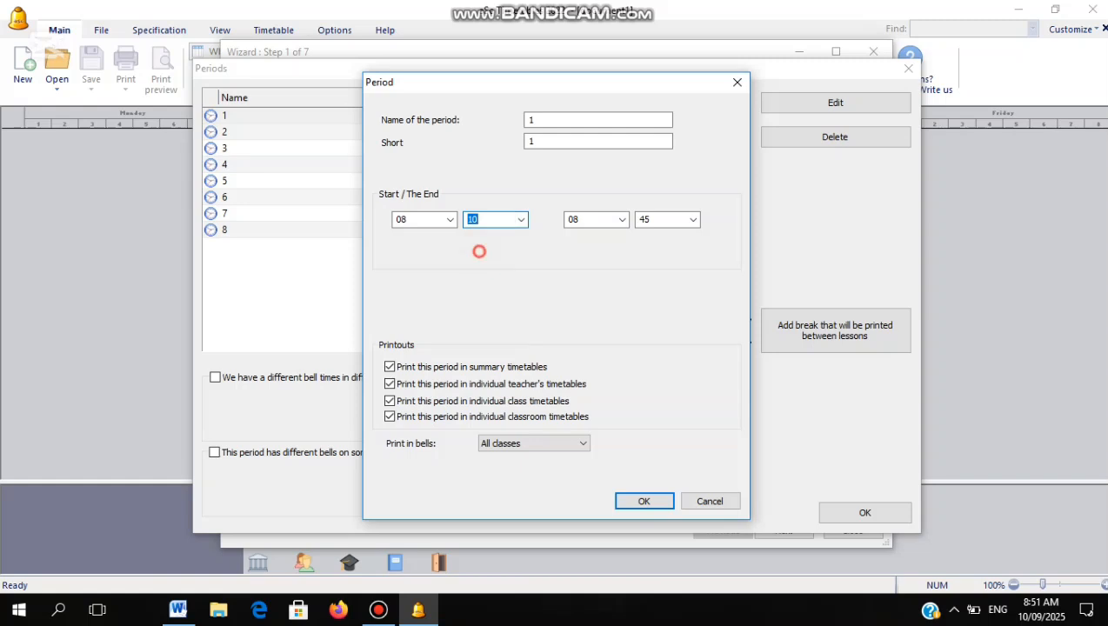
pyautogui.click(519, 219)
pyautogui.click(519, 219)
pyautogui.click(502, 245)
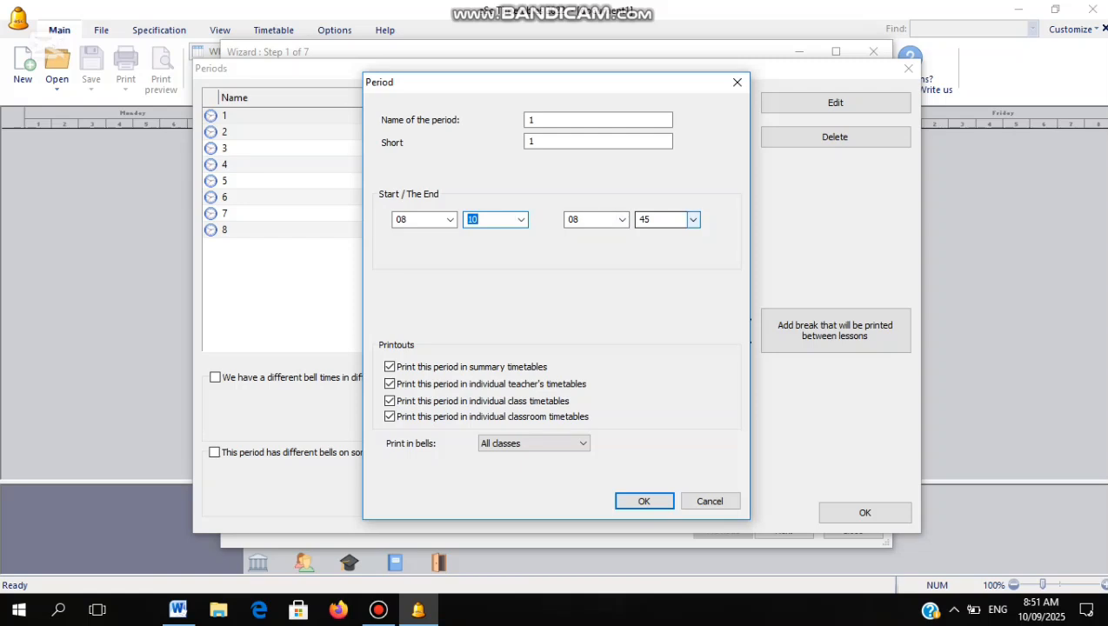
# Set period 1's end time to 8:50 and save it
pyautogui.click(693, 219)
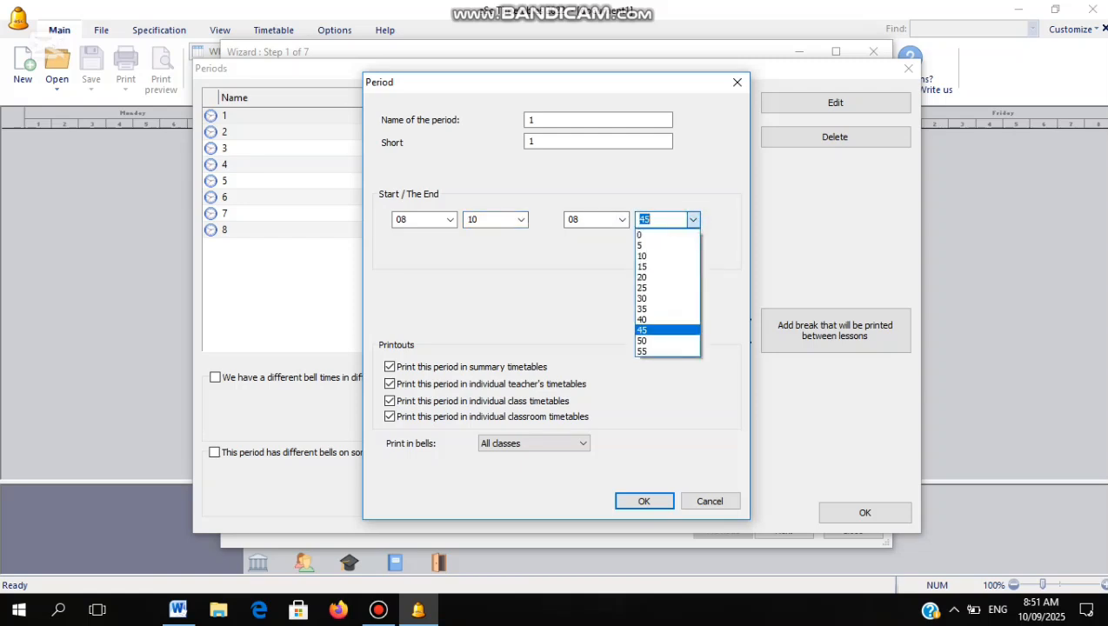
pyautogui.click(647, 340)
pyautogui.click(476, 262)
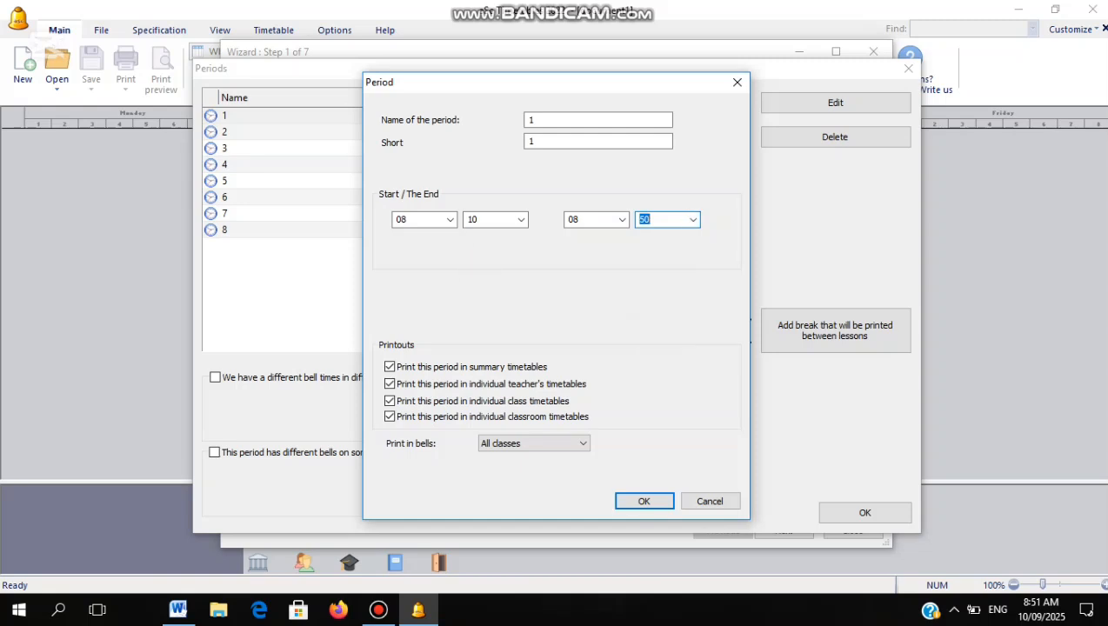
pyautogui.click(641, 500)
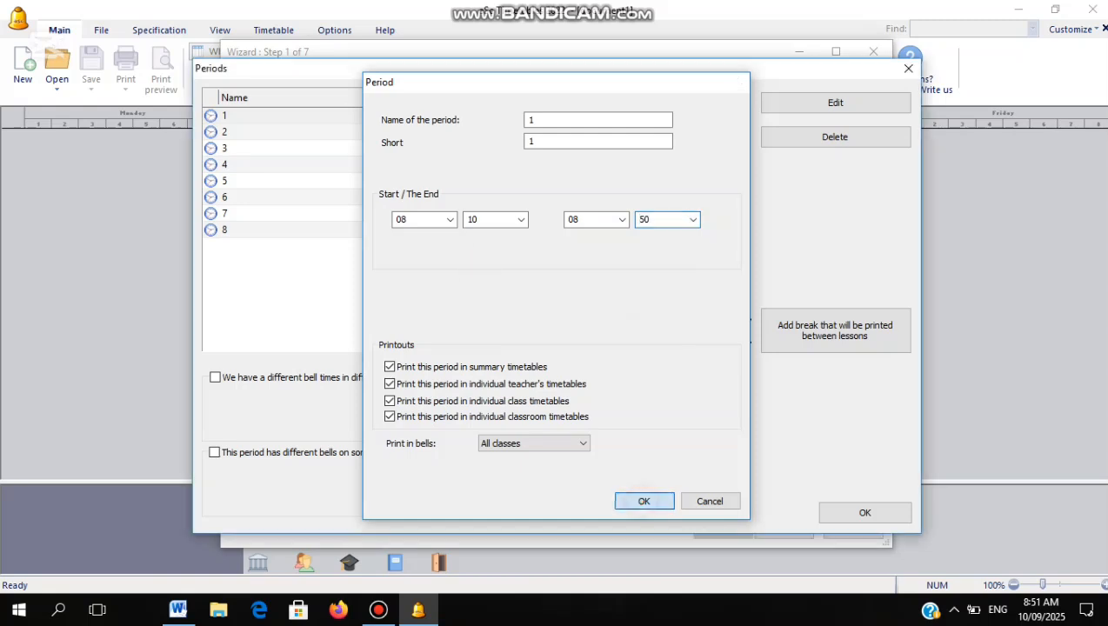
pyautogui.click(439, 131)
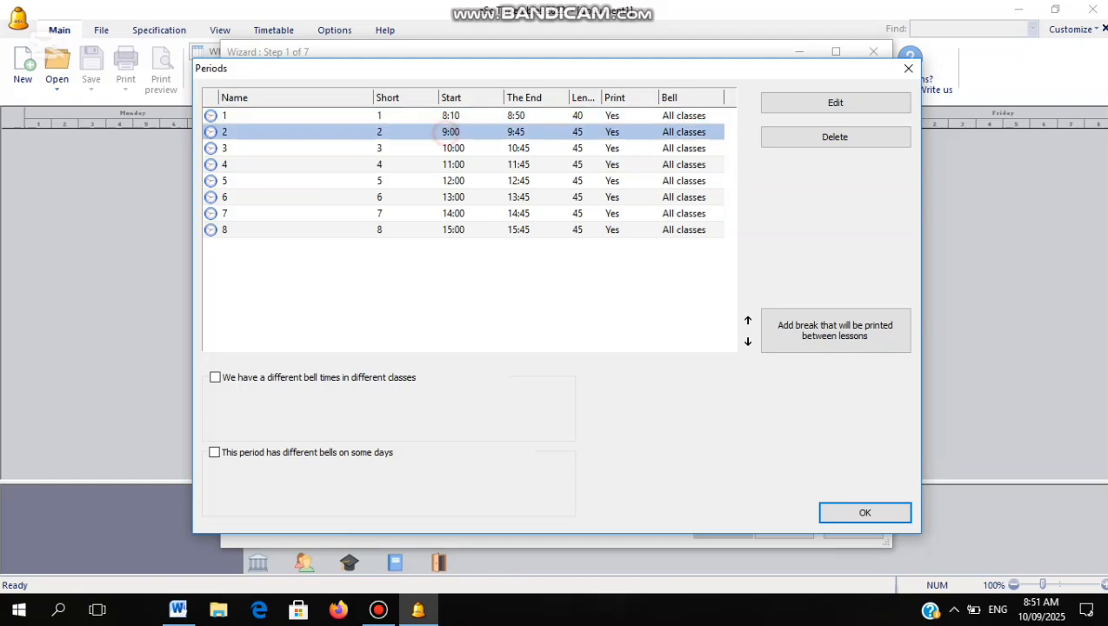
# Change period 2 to run from 8:50 to 9:30 and save it
pyautogui.doubleClick(439, 132)
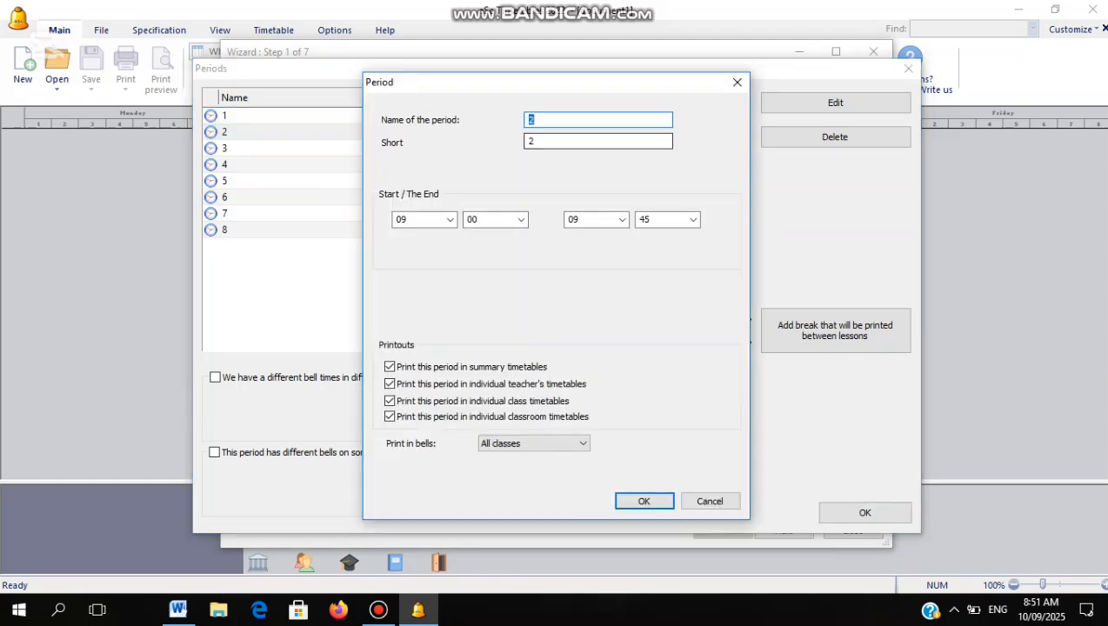
pyautogui.click(544, 119)
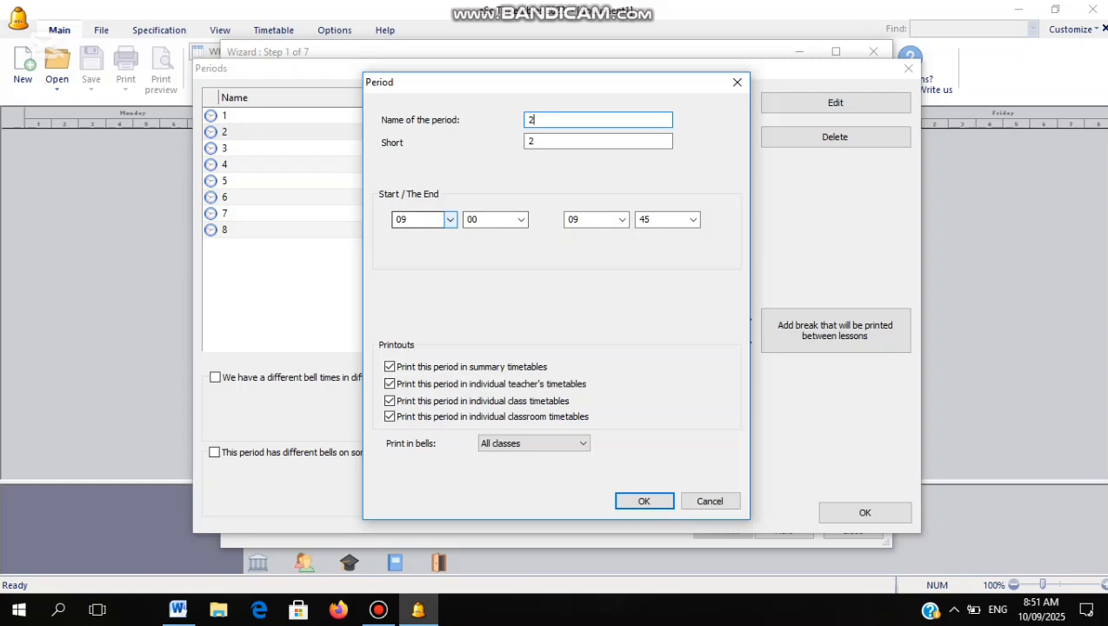
pyautogui.click(521, 219)
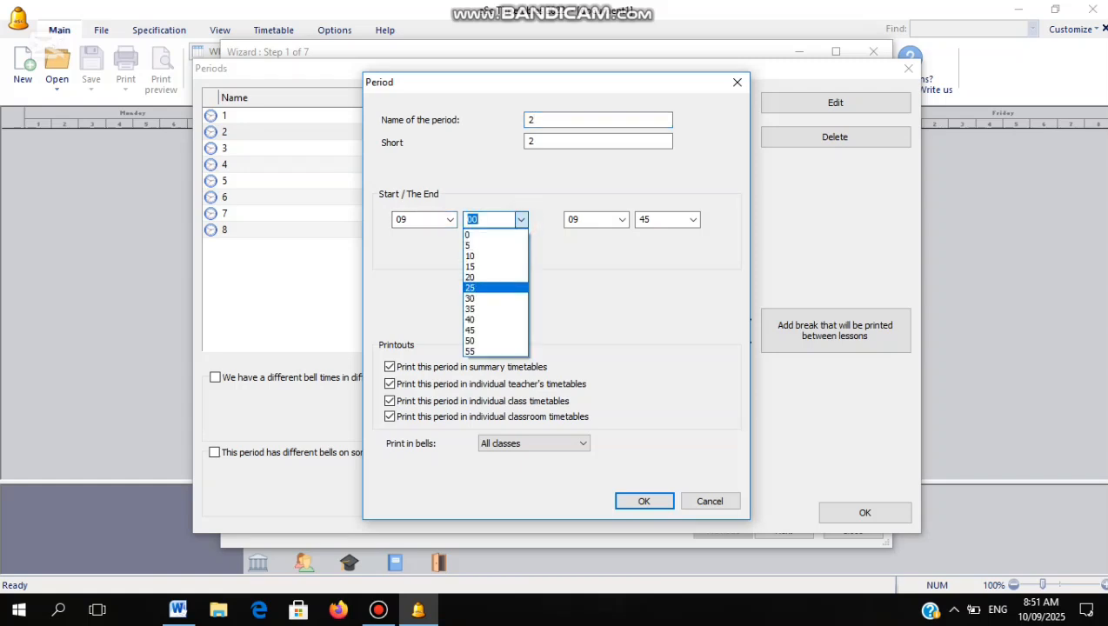
pyautogui.click(450, 220)
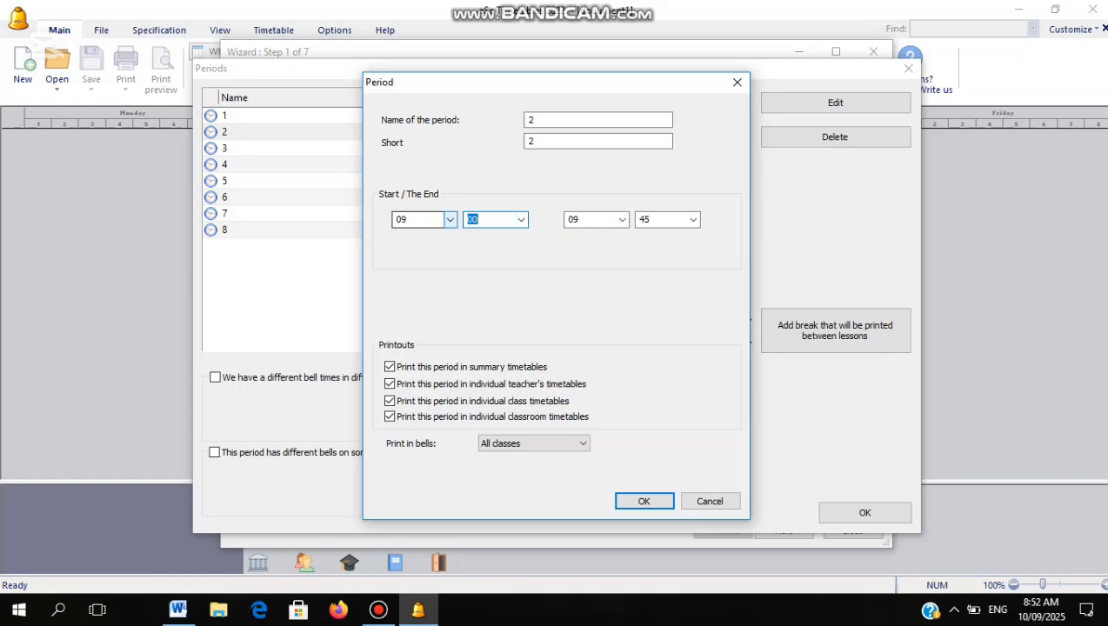
pyautogui.click(451, 219)
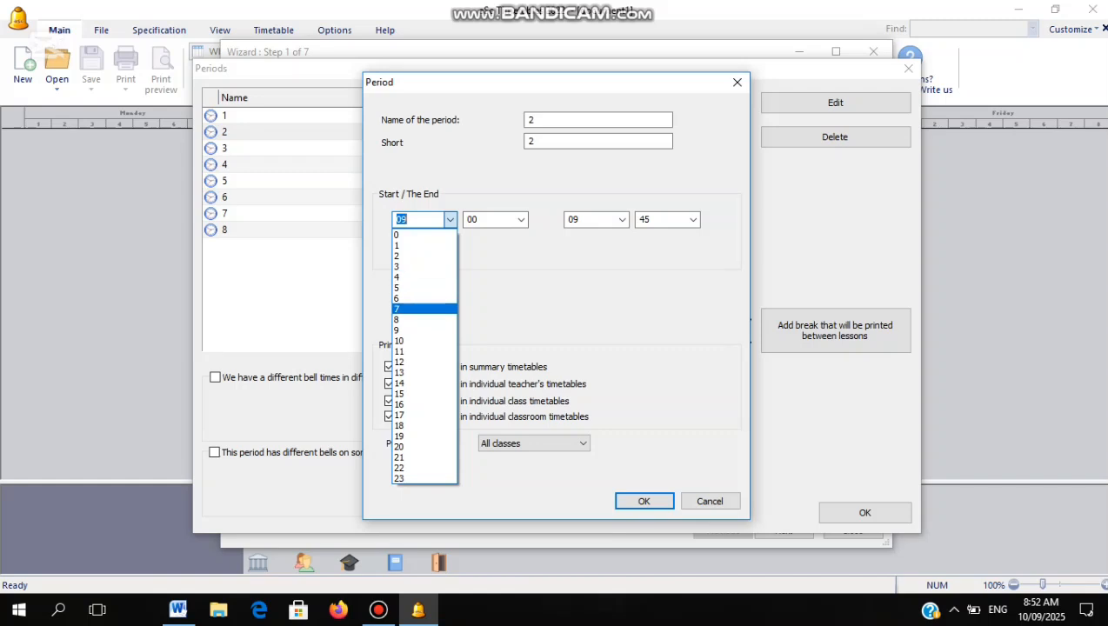
pyautogui.click(413, 319)
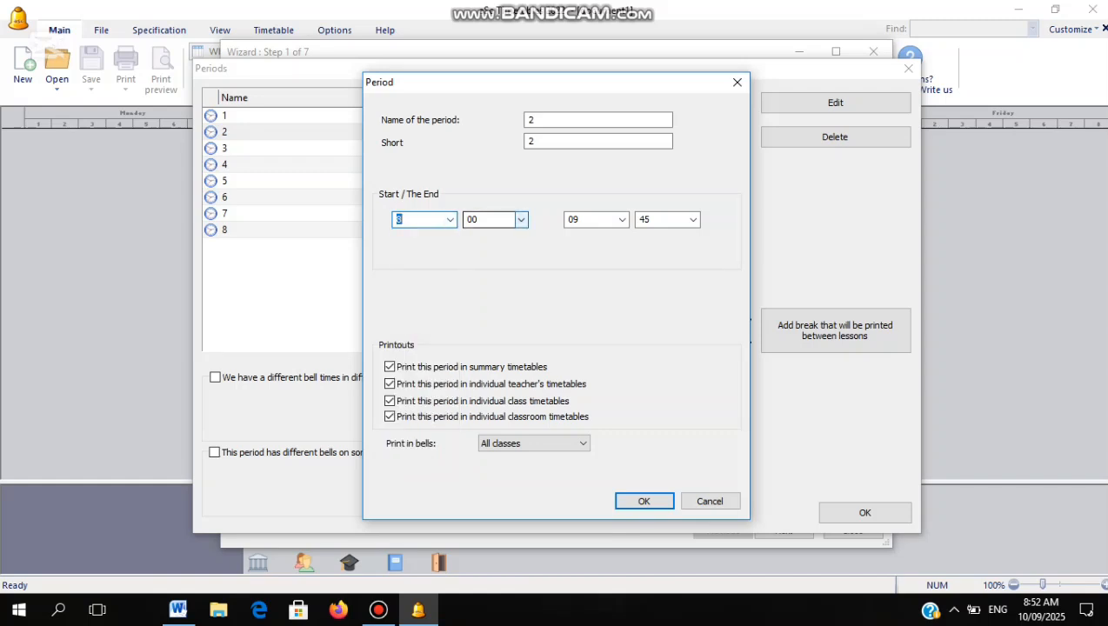
pyautogui.click(520, 219)
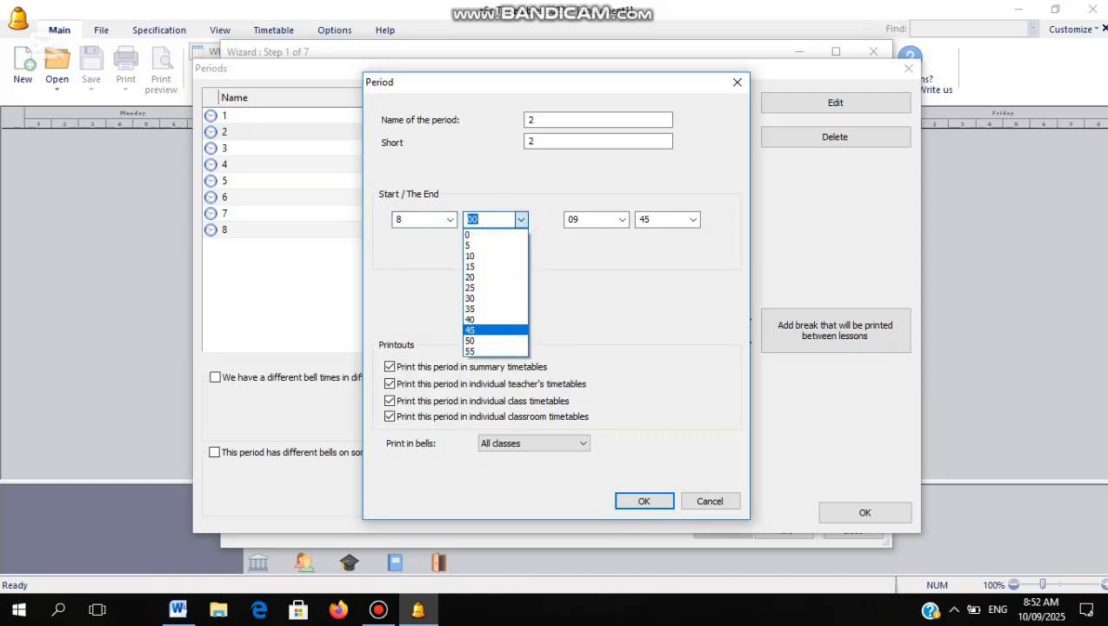
pyautogui.click(495, 340)
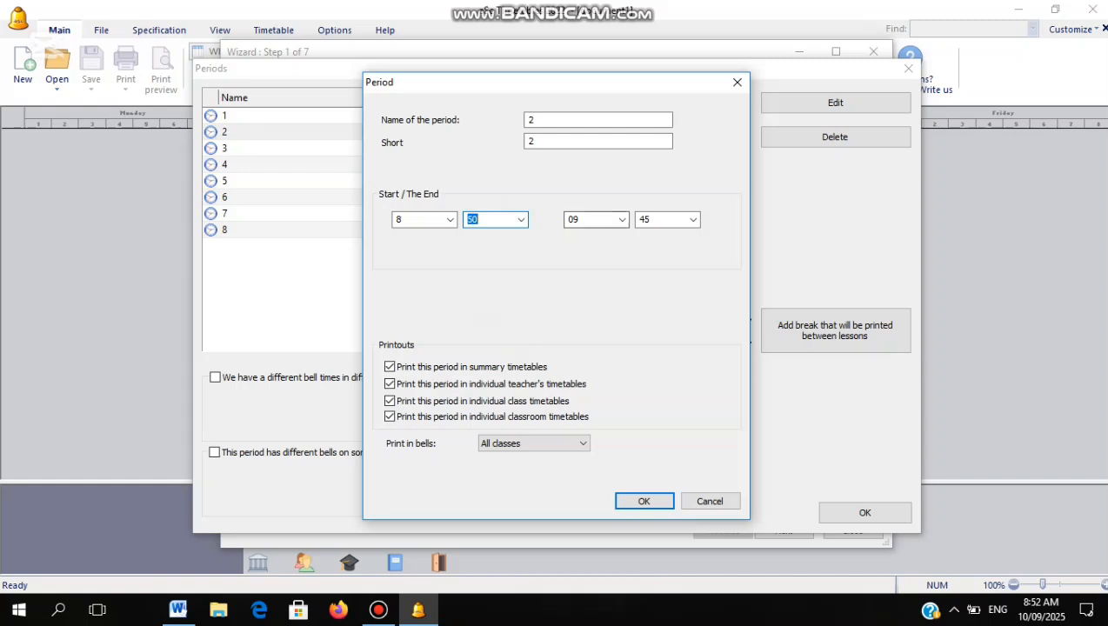
pyautogui.click(693, 219)
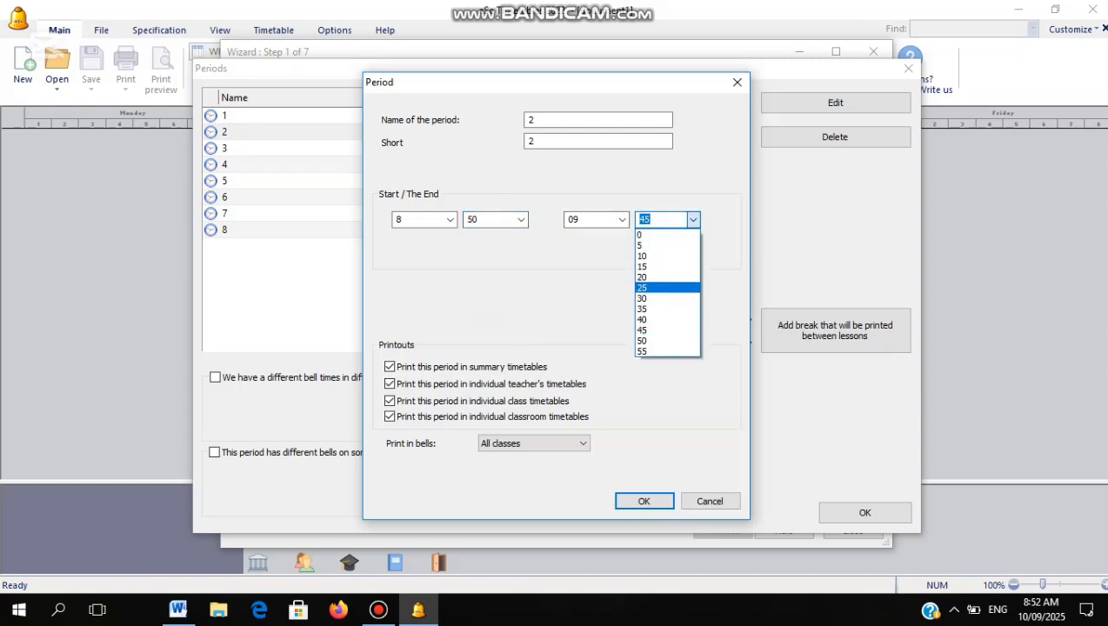
pyautogui.click(679, 298)
pyautogui.click(692, 425)
pyautogui.click(643, 500)
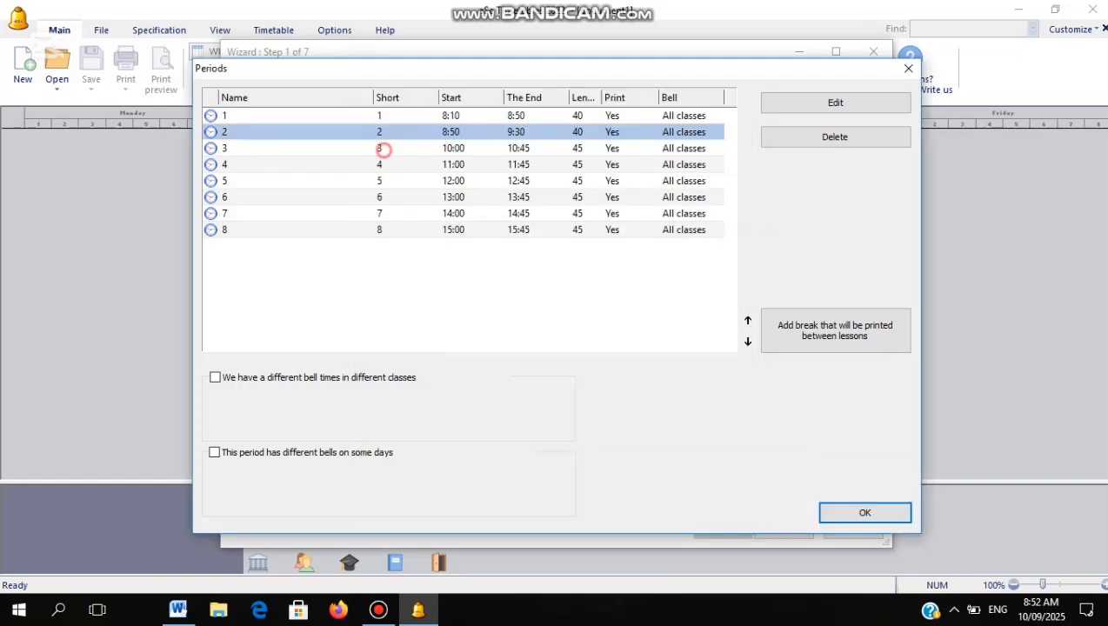
# Set period 3's start to 9:30 and end to 10:10, then save
pyautogui.doubleClick(384, 148)
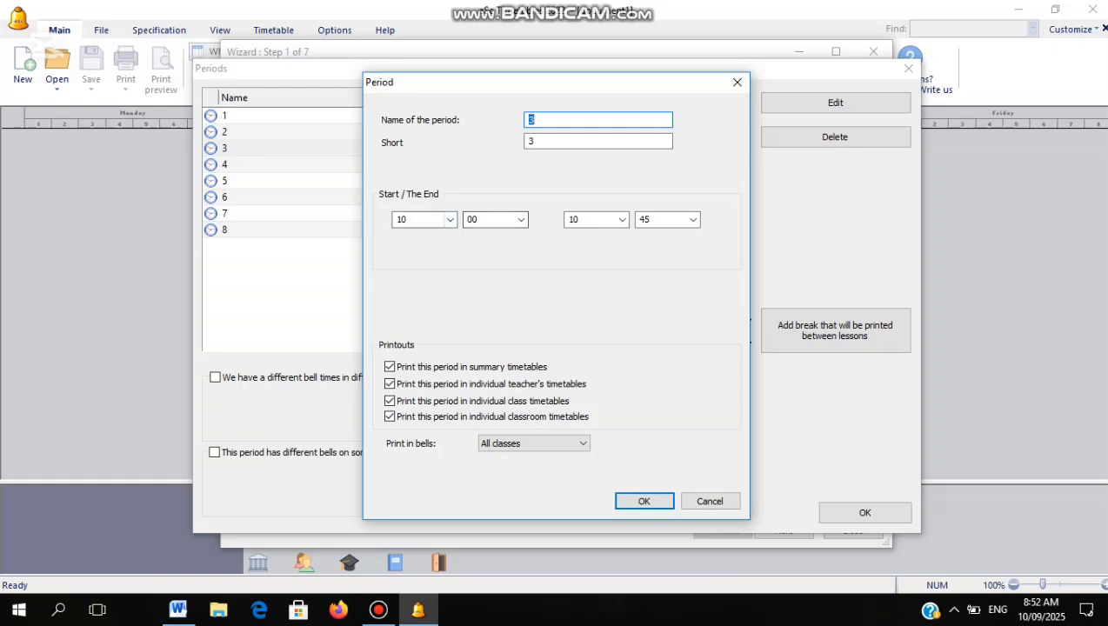
pyautogui.click(423, 219)
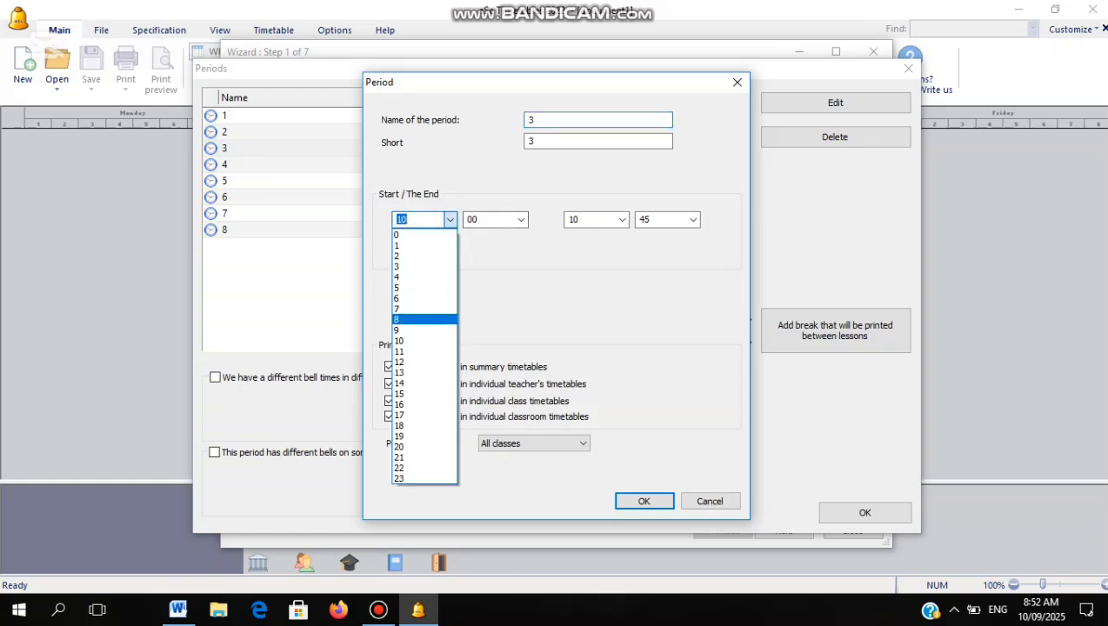
pyautogui.click(408, 329)
pyautogui.click(520, 219)
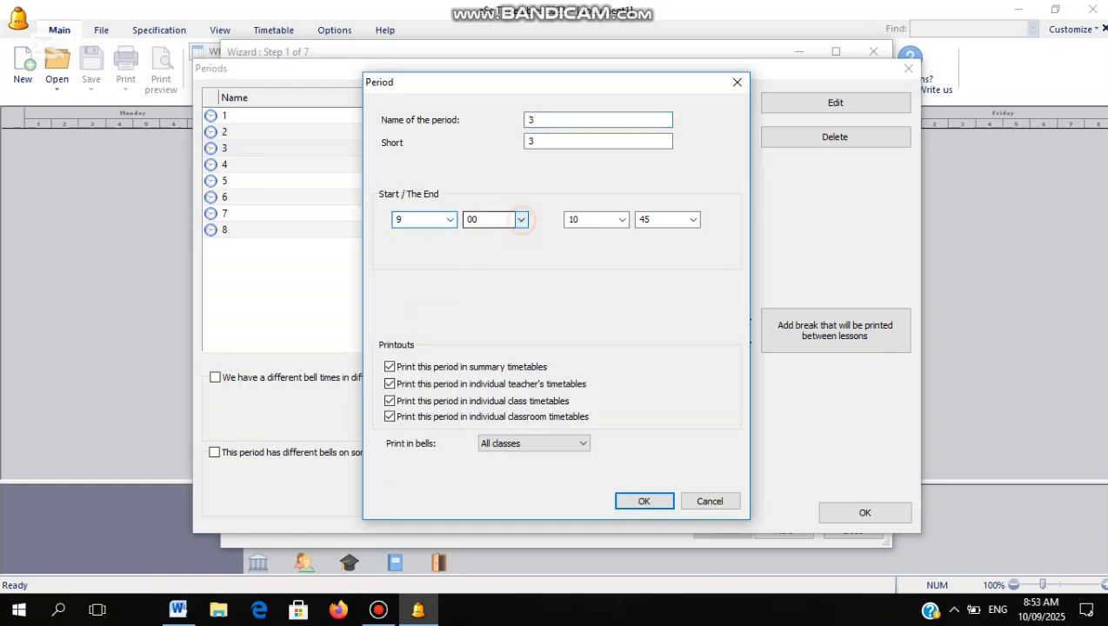
pyautogui.click(492, 295)
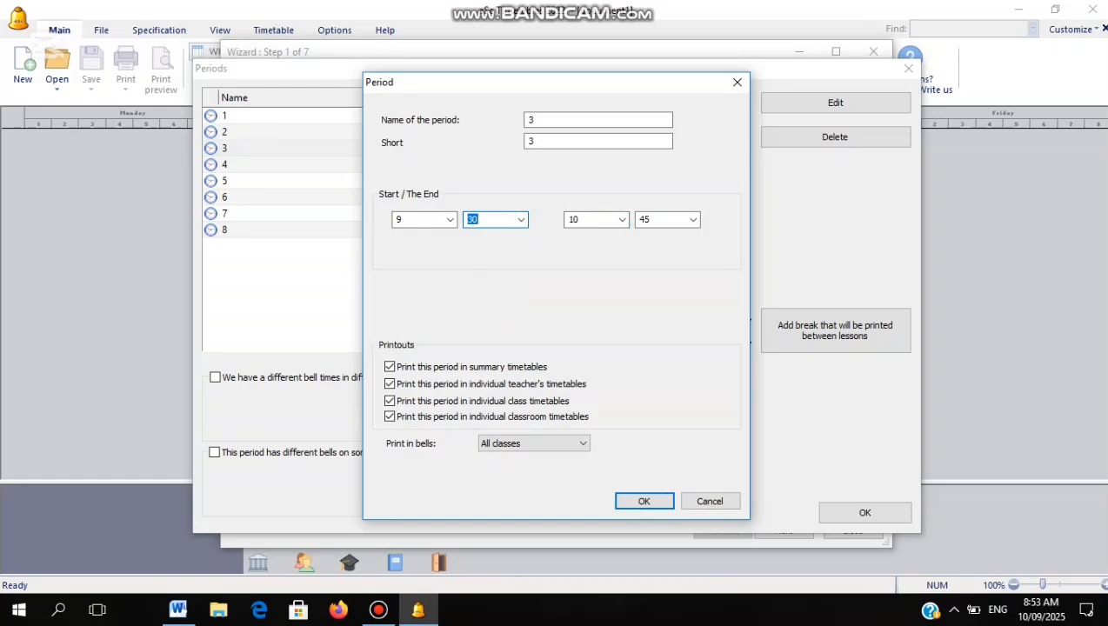
pyautogui.click(693, 220)
pyautogui.click(660, 255)
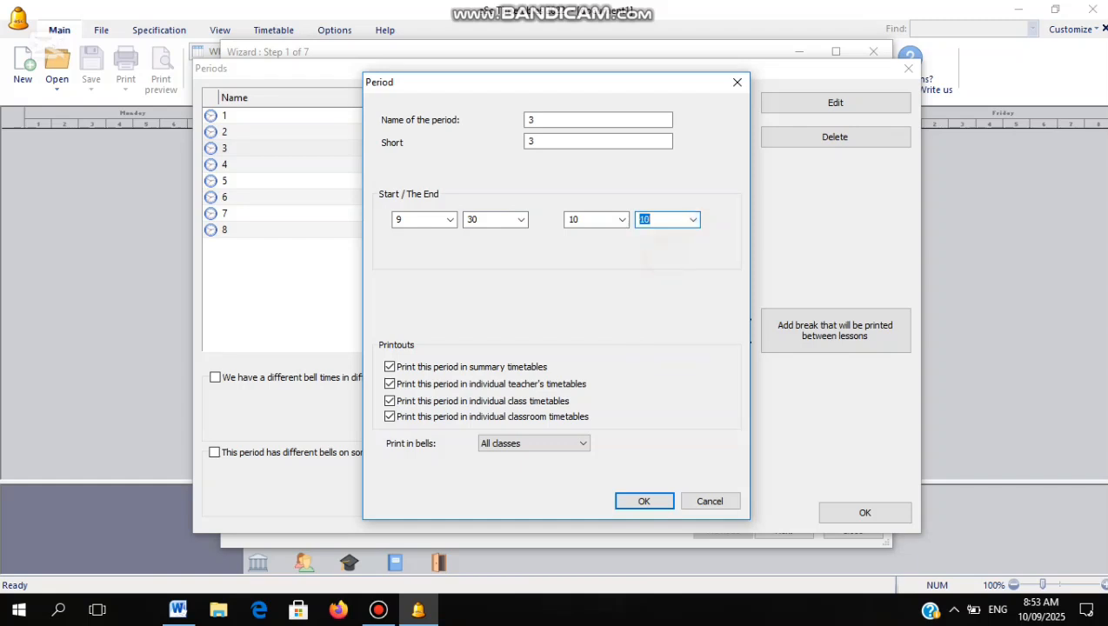
pyautogui.click(643, 501)
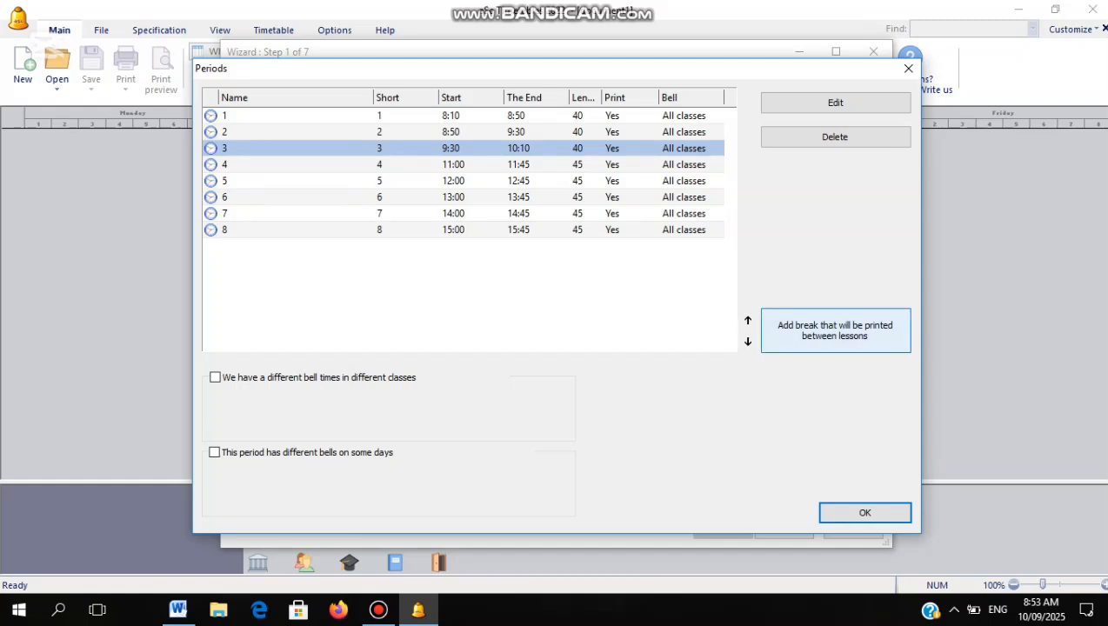
# Create a break named SHORT BREAK, short name SHORT, placed before period 4
pyautogui.click(835, 330)
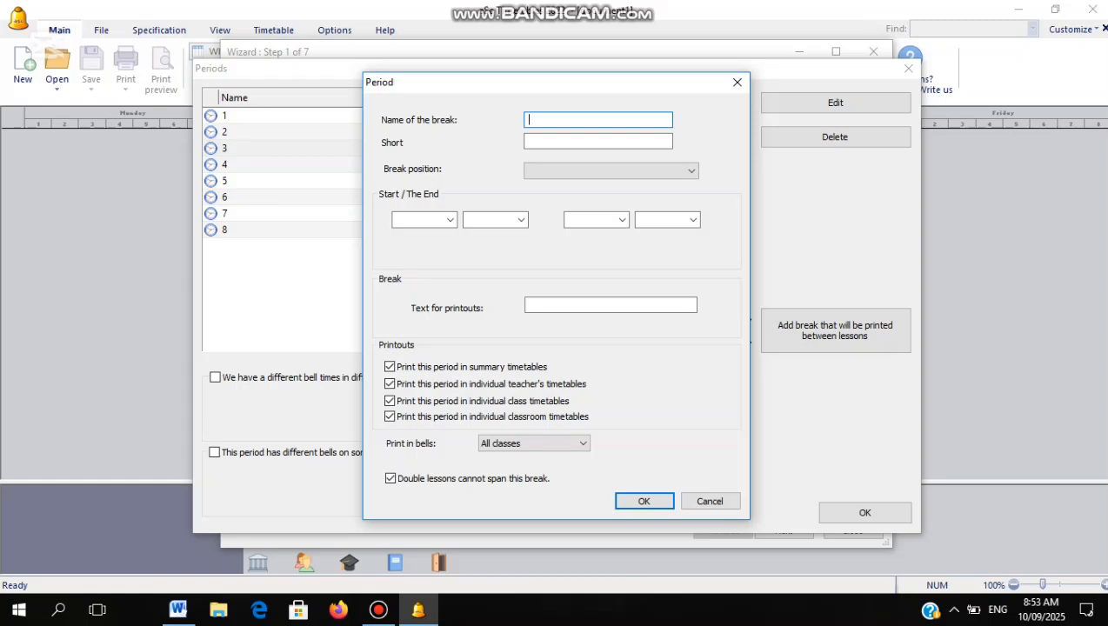
pyautogui.click(602, 123)
pyautogui.write('SHORT BREAK')
pyautogui.click(603, 139)
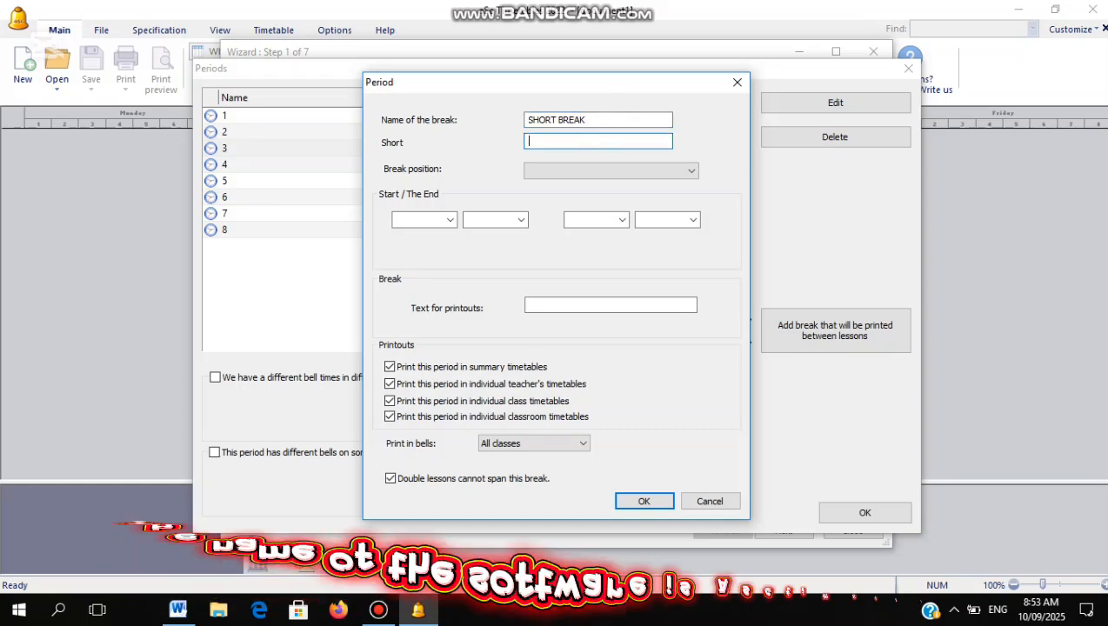
pyautogui.write('SH')
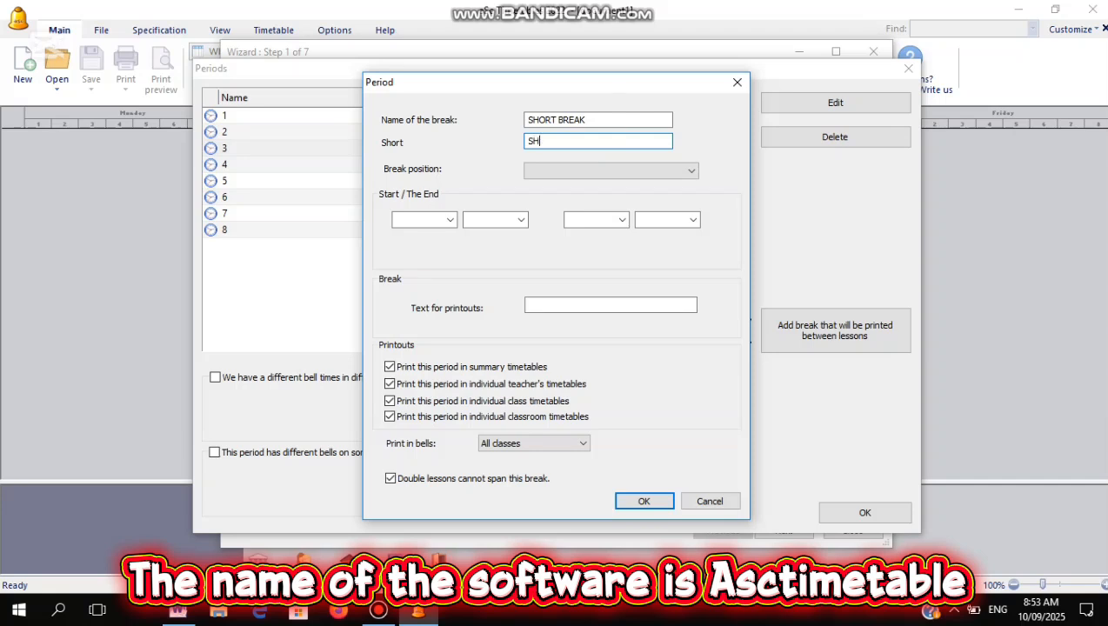
pyautogui.write('ORT')
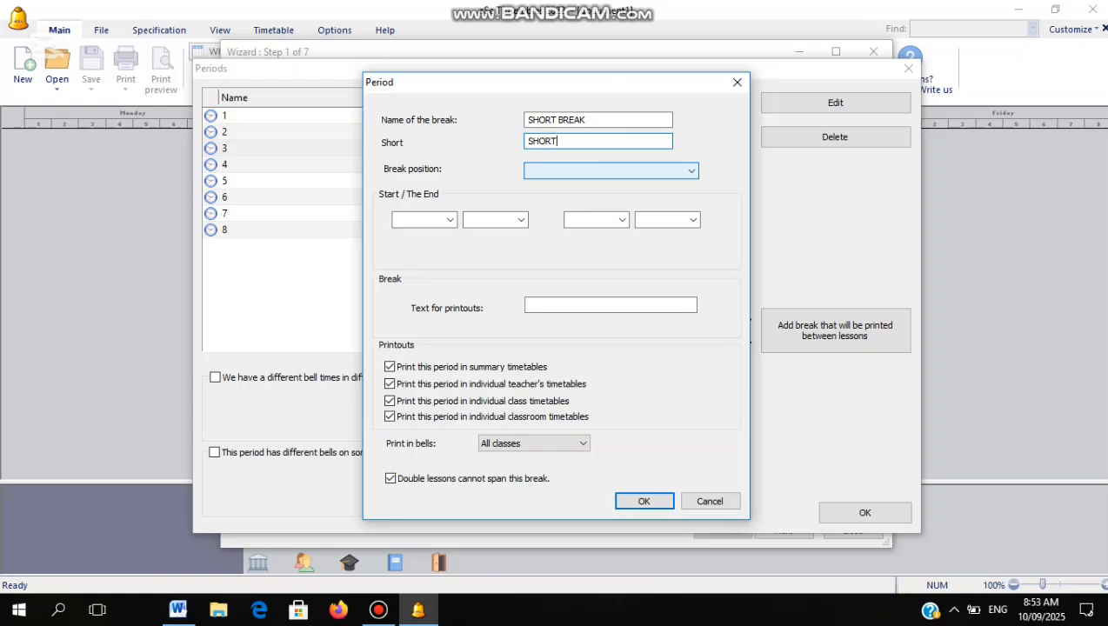
pyautogui.click(598, 169)
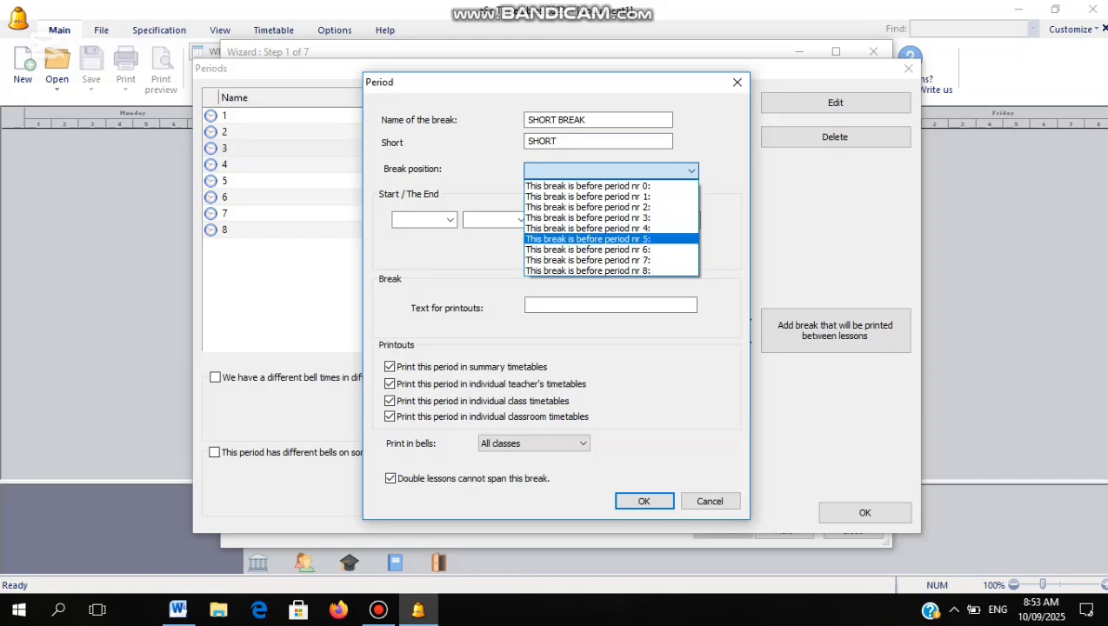
pyautogui.click(600, 228)
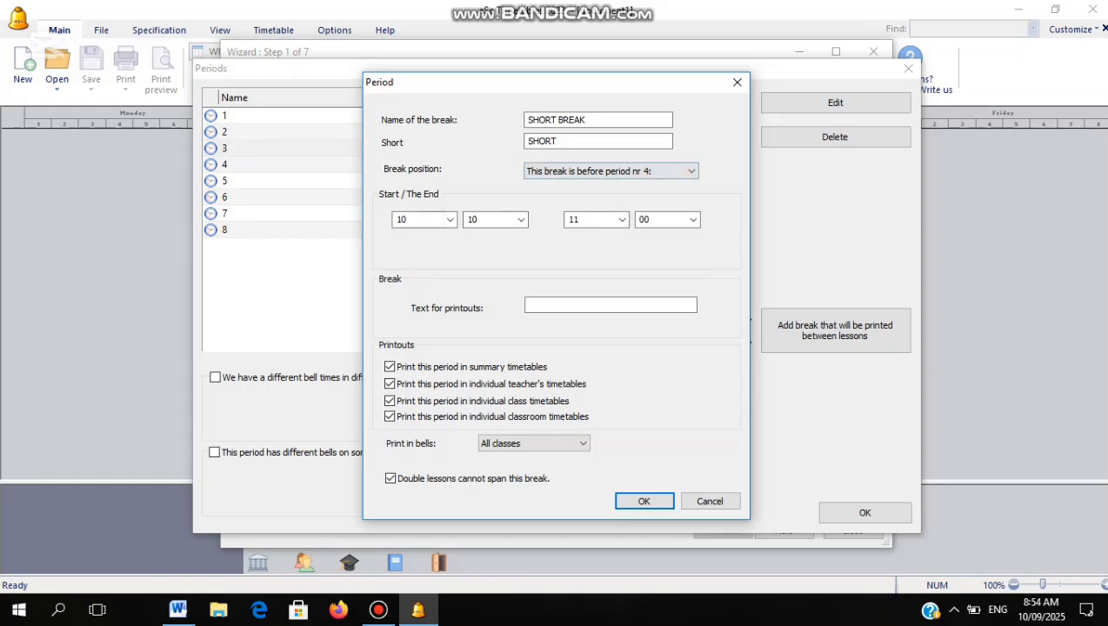
# Set the break's end time to 10:20 and save it
pyautogui.moveTo(591, 89); pyautogui.dragTo(559, 249)
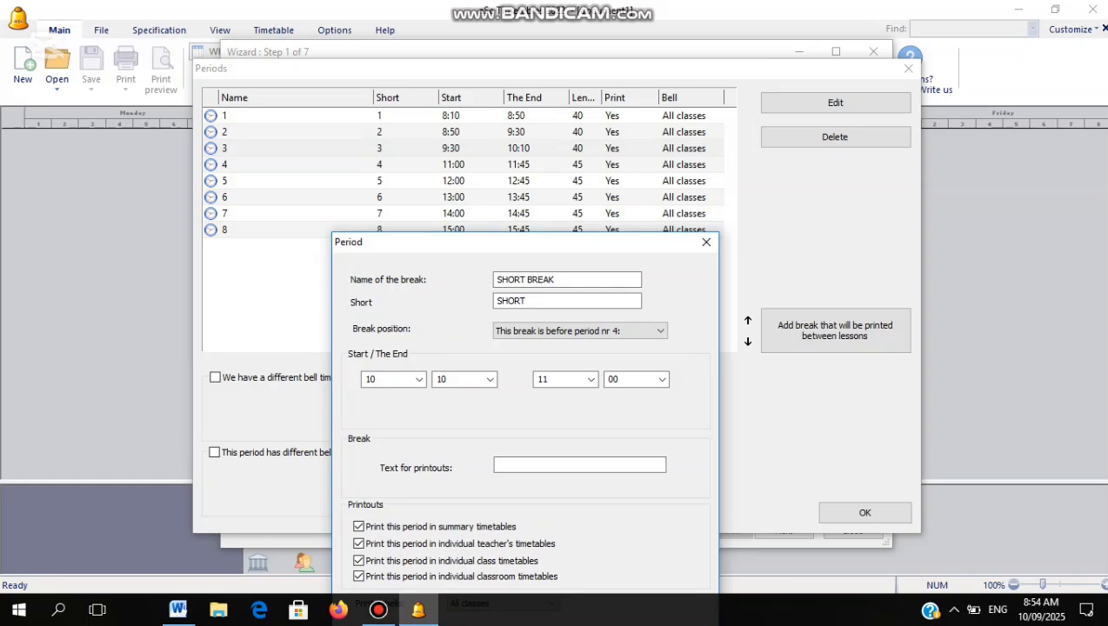
pyautogui.moveTo(531, 238); pyautogui.dragTo(511, 96)
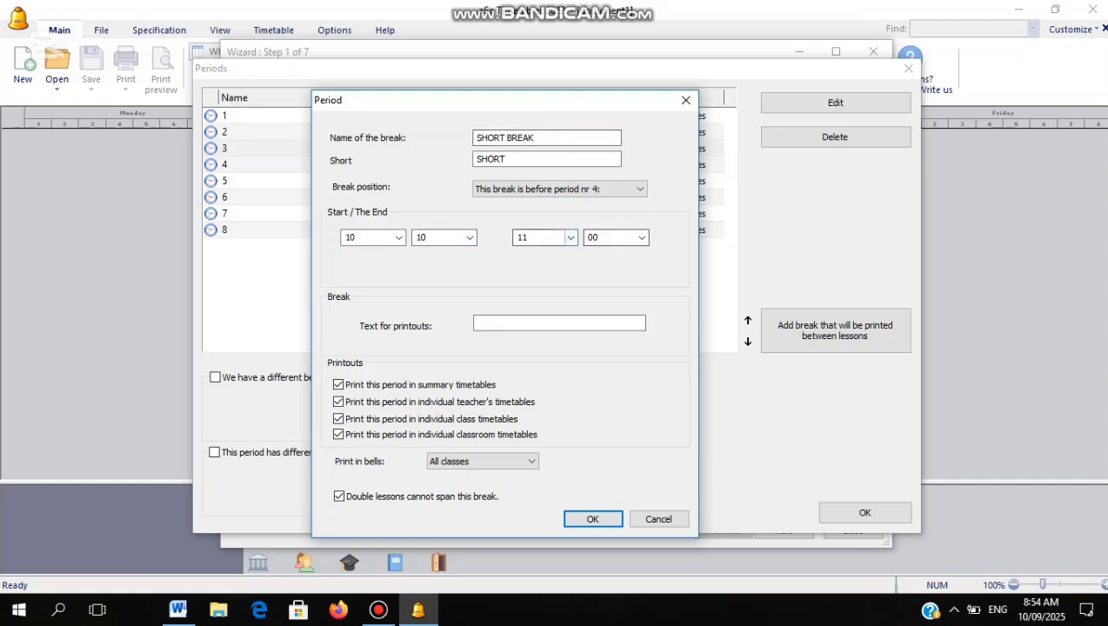
pyautogui.click(571, 237)
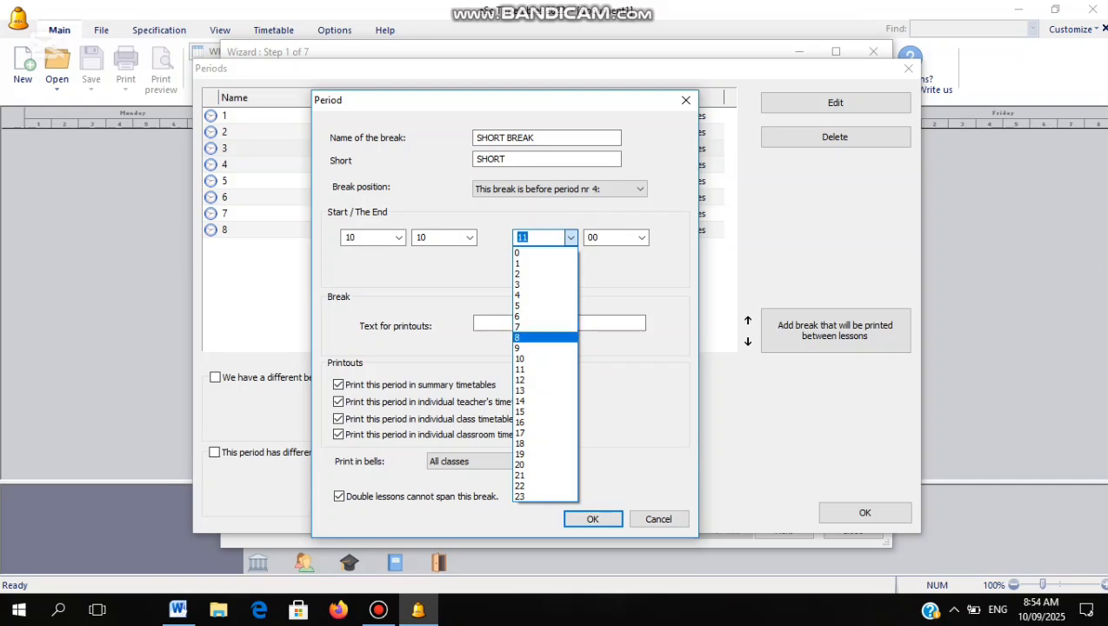
pyautogui.click(539, 347)
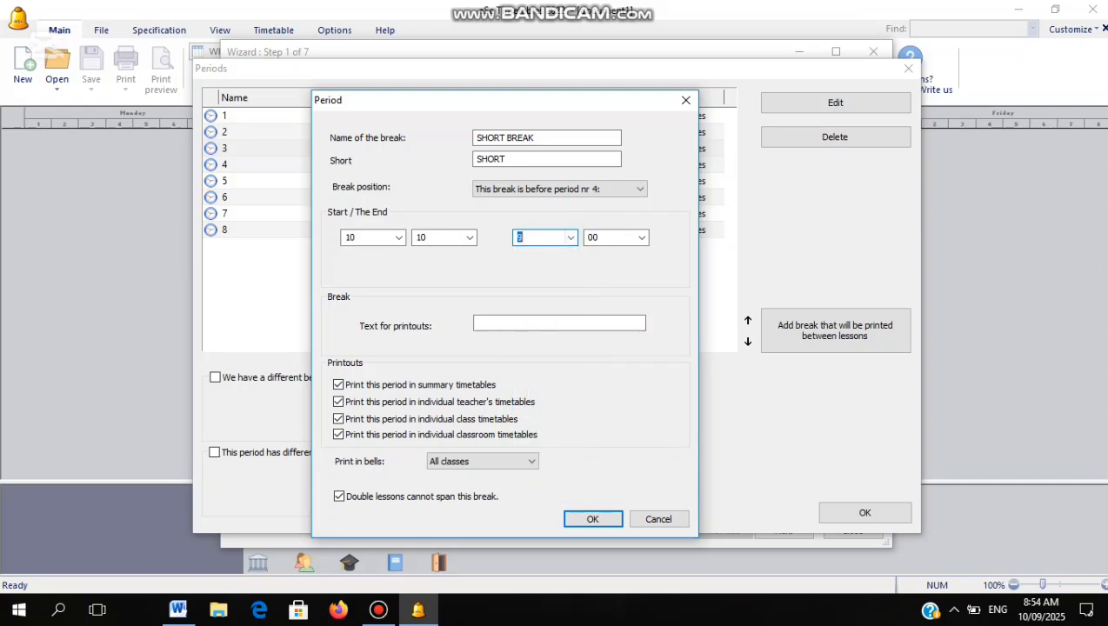
pyautogui.click(570, 238)
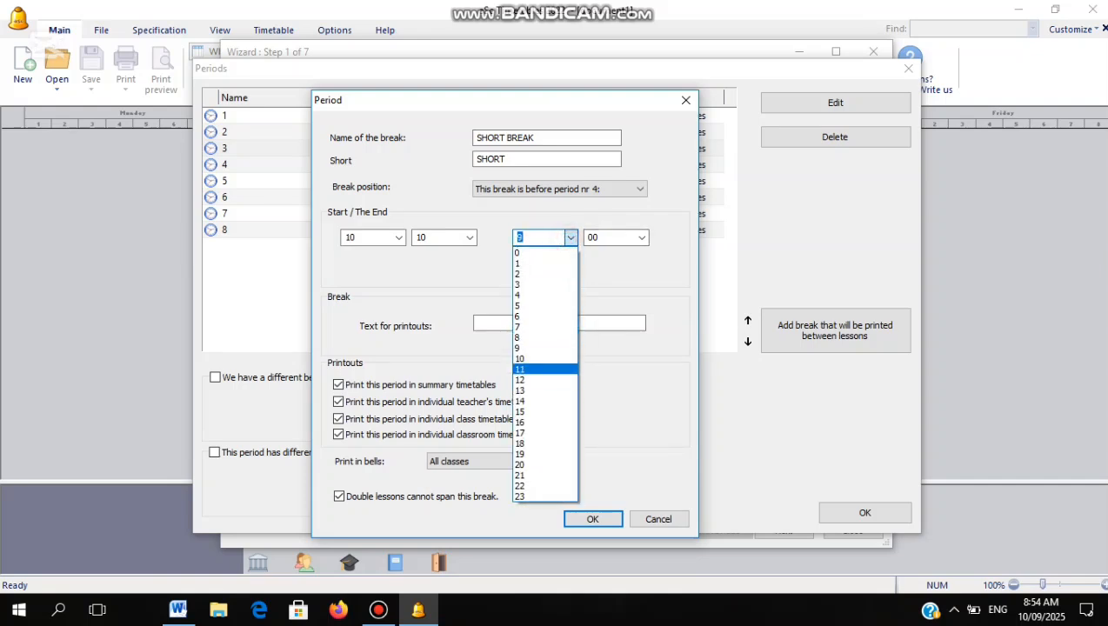
pyautogui.click(539, 358)
pyautogui.click(642, 238)
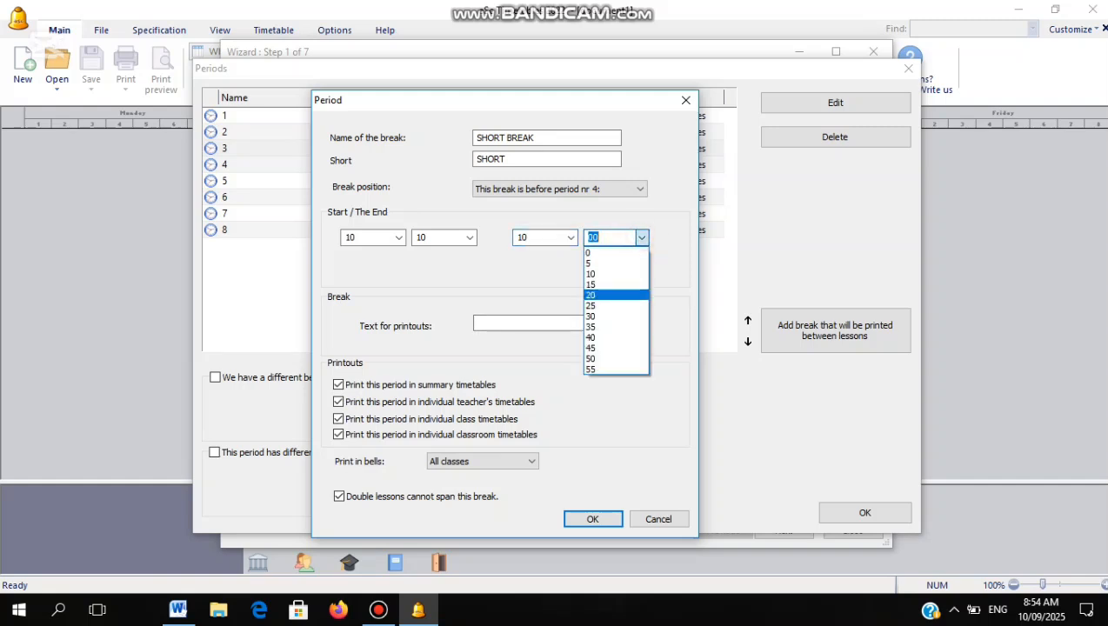
pyautogui.click(600, 295)
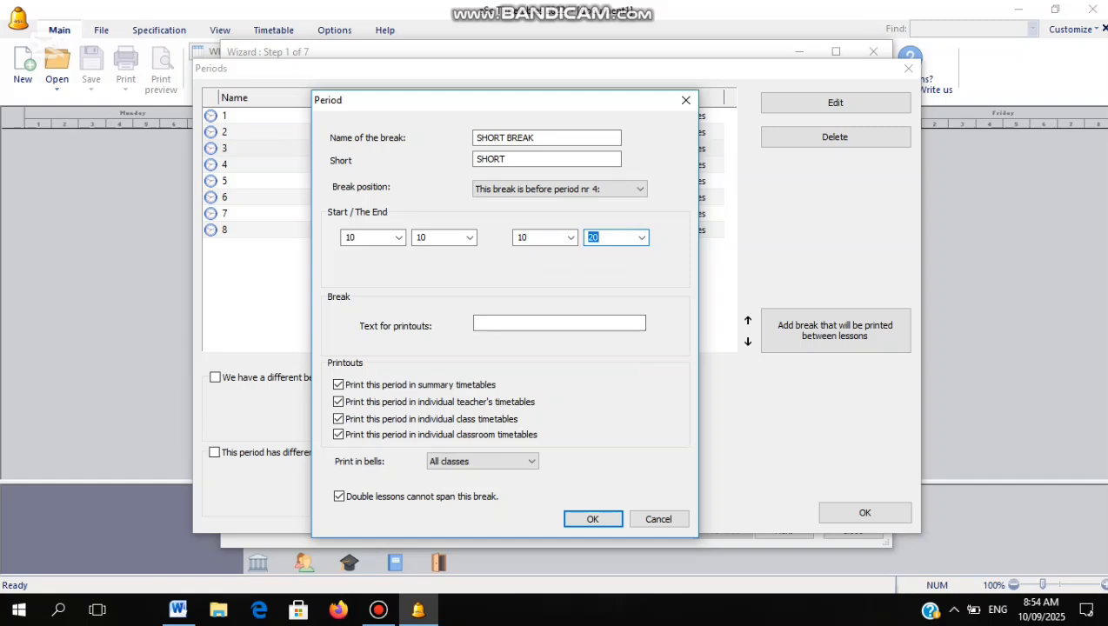
pyautogui.click(597, 520)
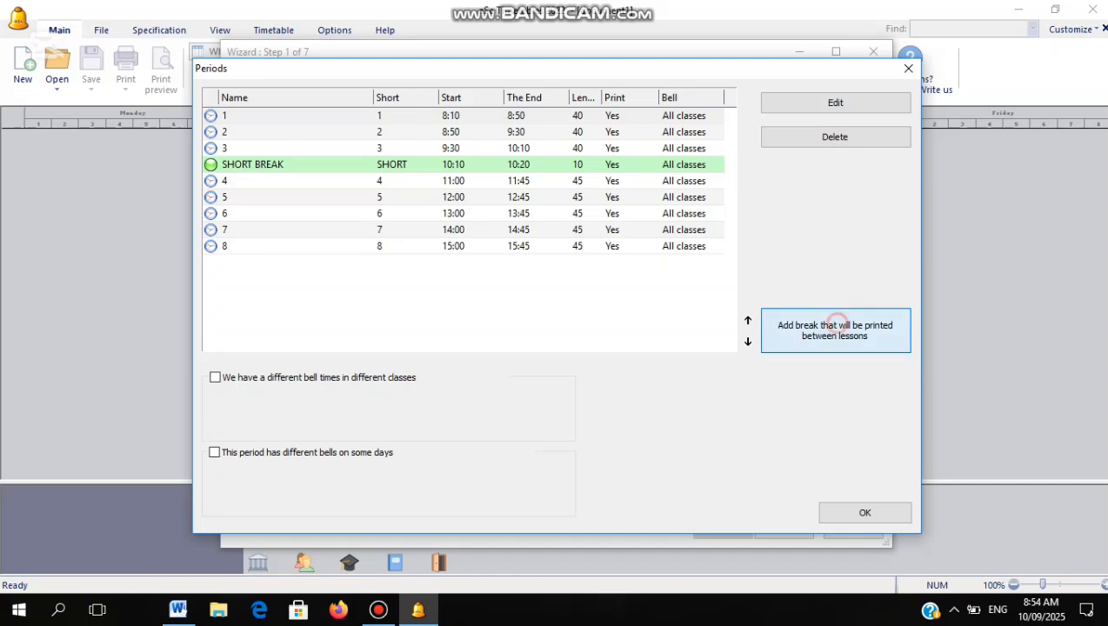
pyautogui.click(831, 323)
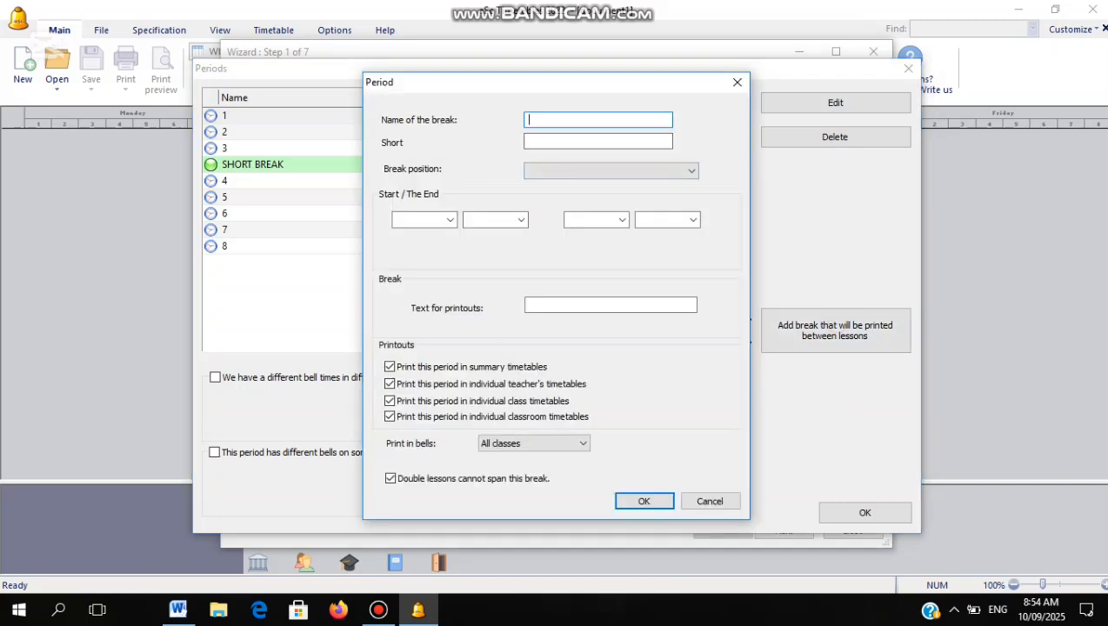
# Enter LONG BREAK, short name LONG, before period 7 from 13:45 to 14:00
pyautogui.write('LONG BREAK')
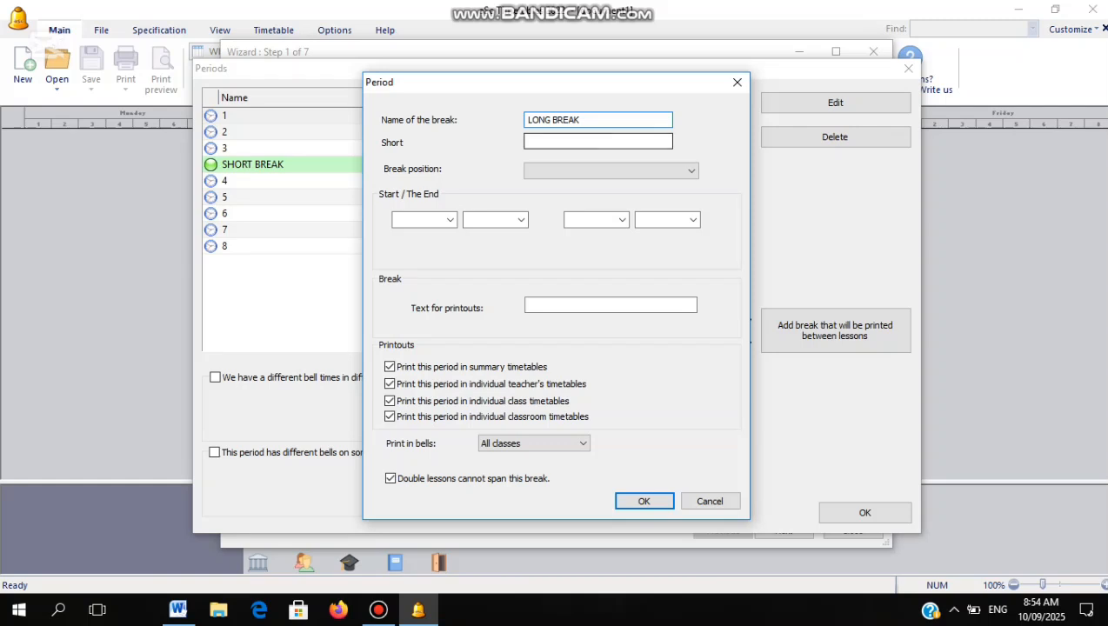
pyautogui.click(567, 139)
pyautogui.write('LONG')
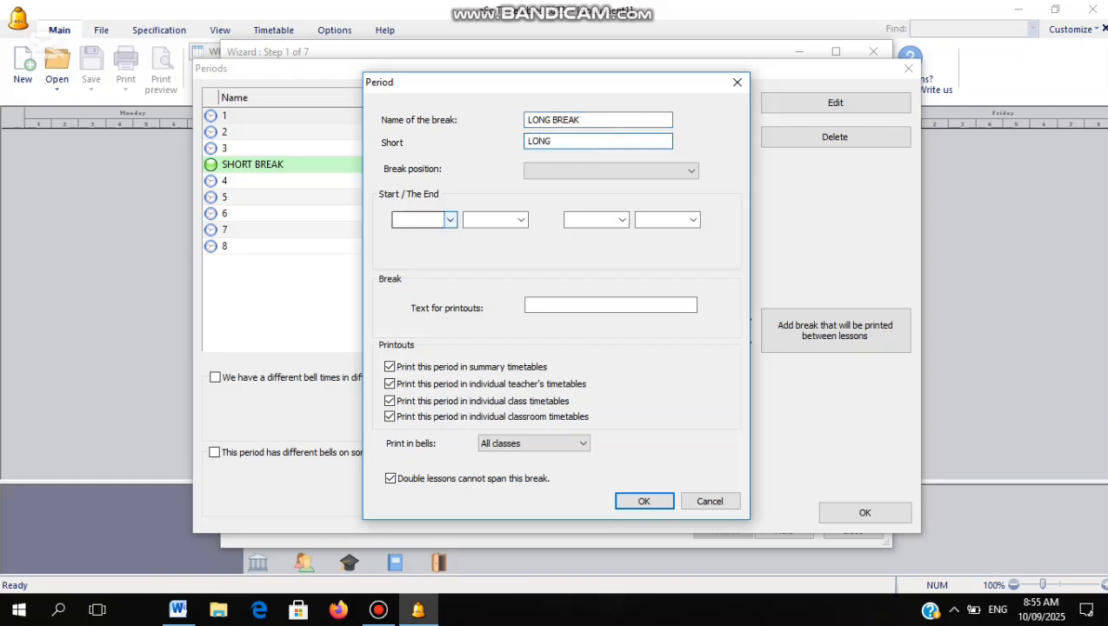
pyautogui.click(562, 171)
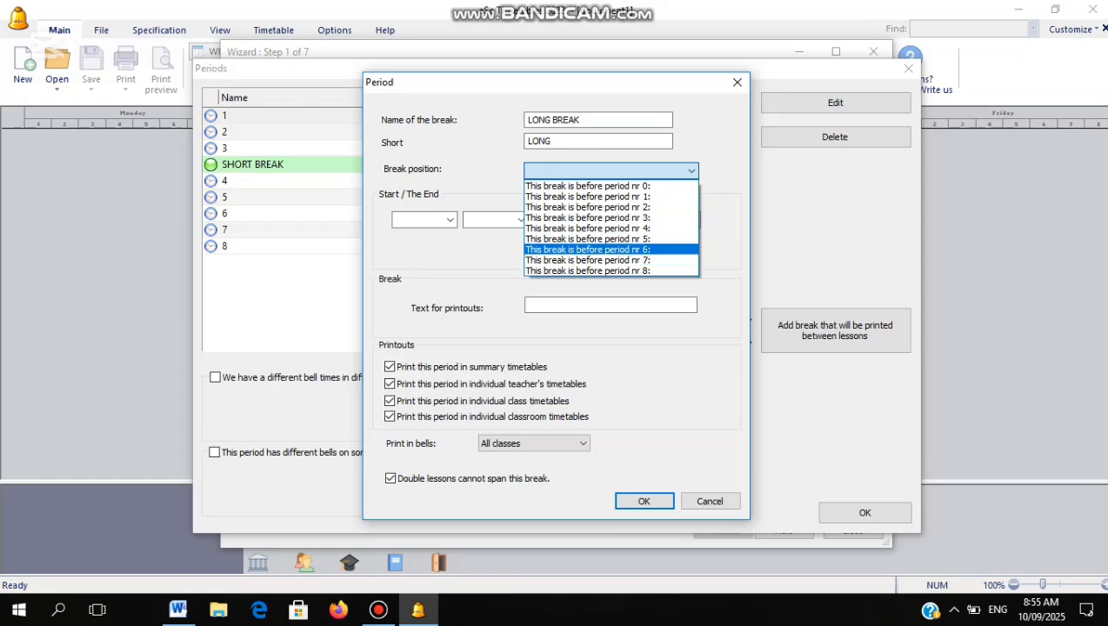
pyautogui.click(582, 258)
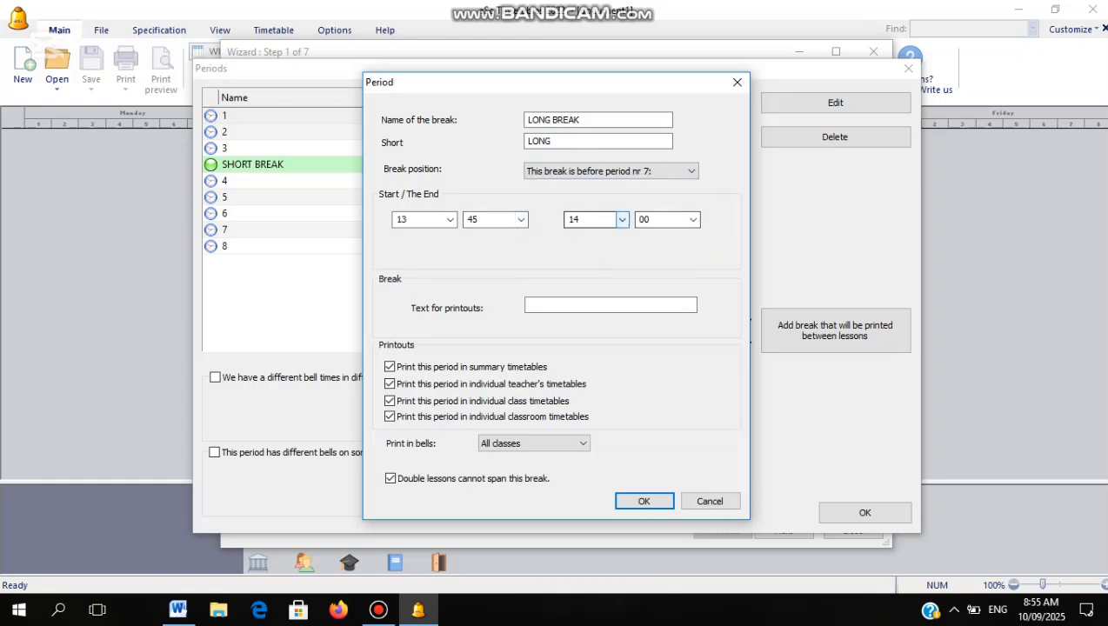
pyautogui.click(622, 220)
pyautogui.click(621, 220)
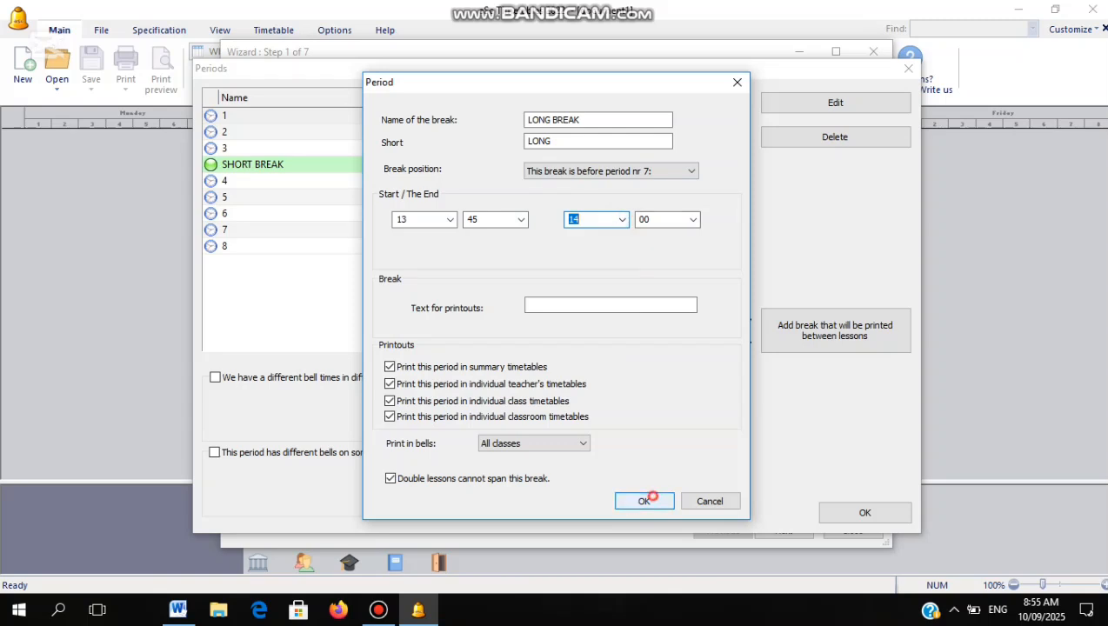
pyautogui.click(648, 501)
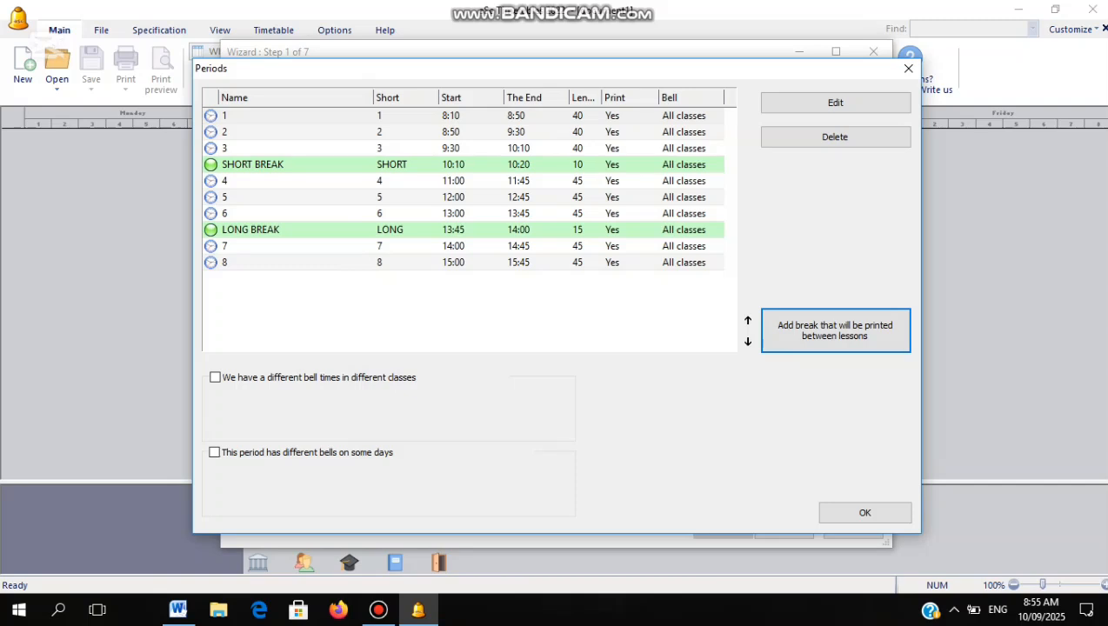
# Close the Periods list and advance the wizard to step 2 of 7
pyautogui.click(843, 511)
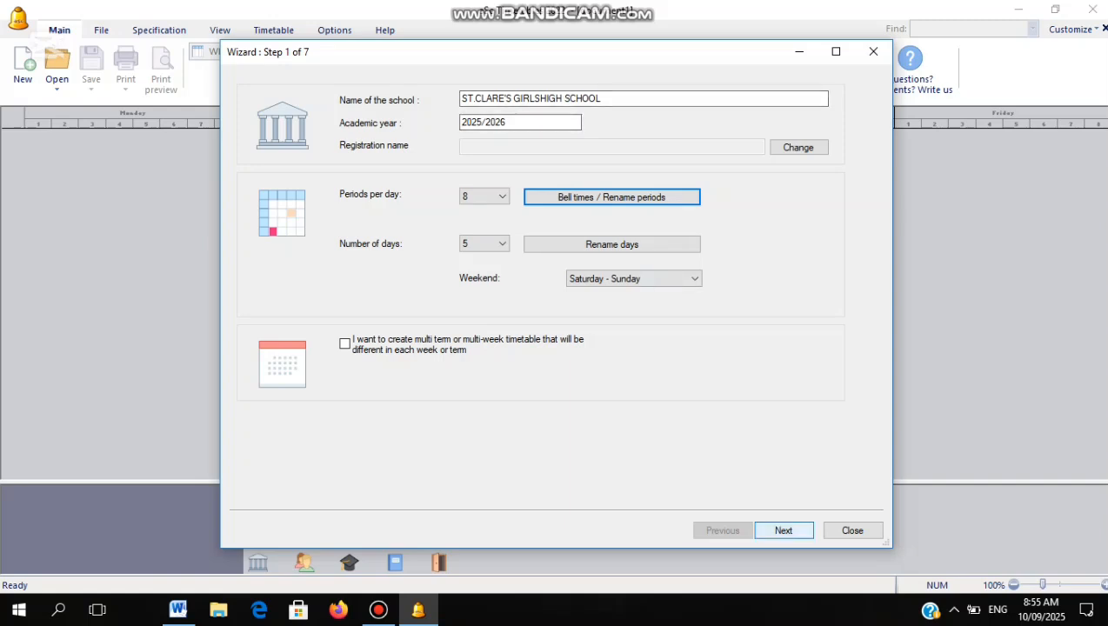
pyautogui.click(782, 530)
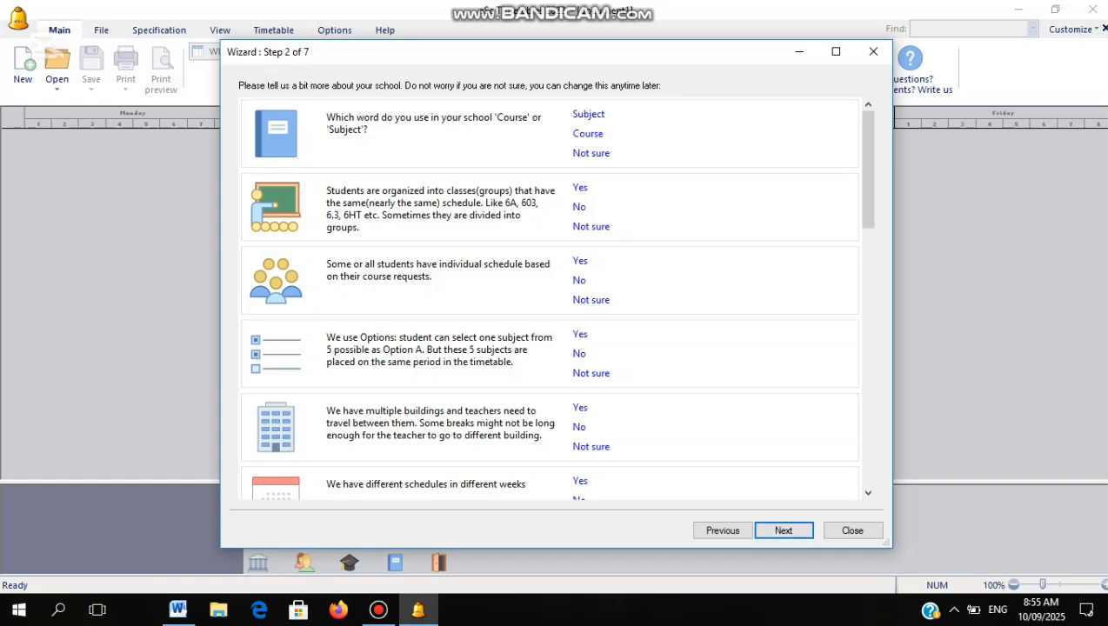
pyautogui.click(378, 610)
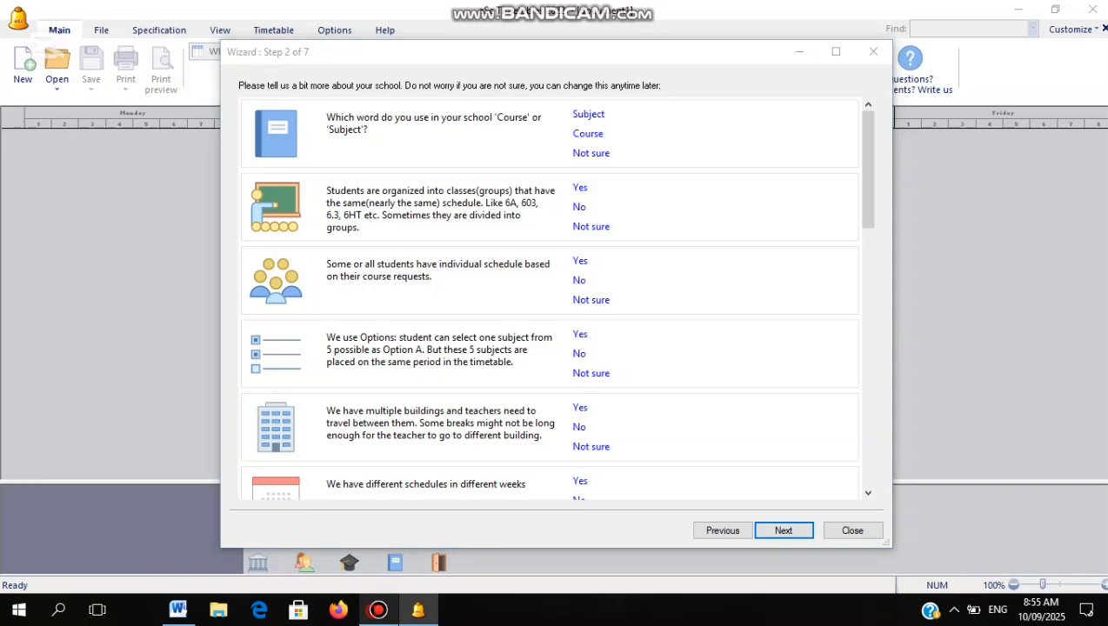